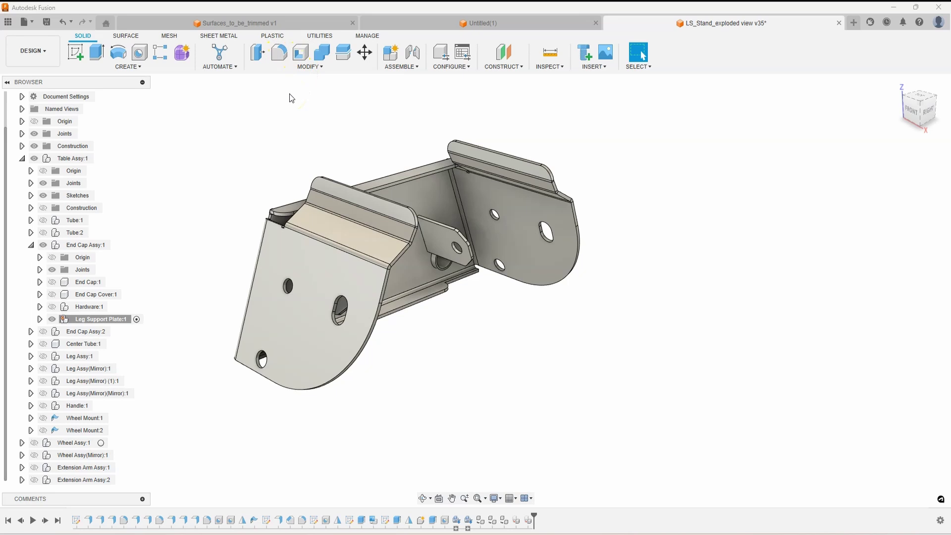
- Pin the Sphere command from the CREATE menu to the toolbar
{"action": "left_click", "coordinate": [520, 66]}
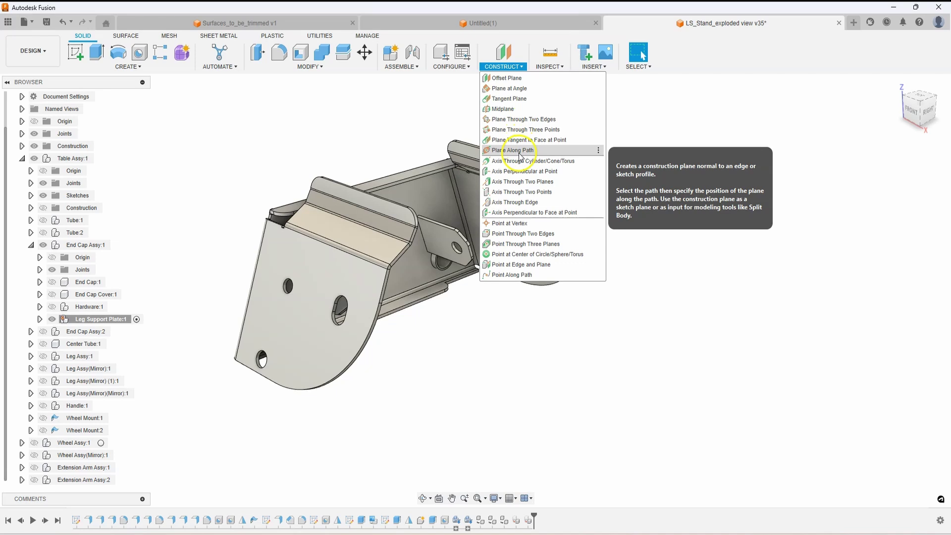
{"action": "left_click", "coordinate": [137, 69]}
{"action": "left_click", "coordinate": [138, 67]}
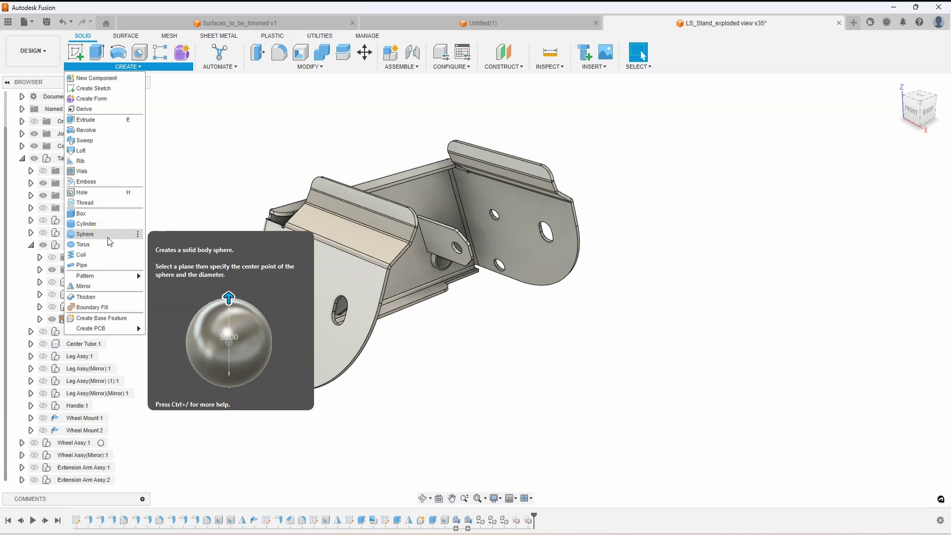
{"action": "left_click", "coordinate": [138, 236]}
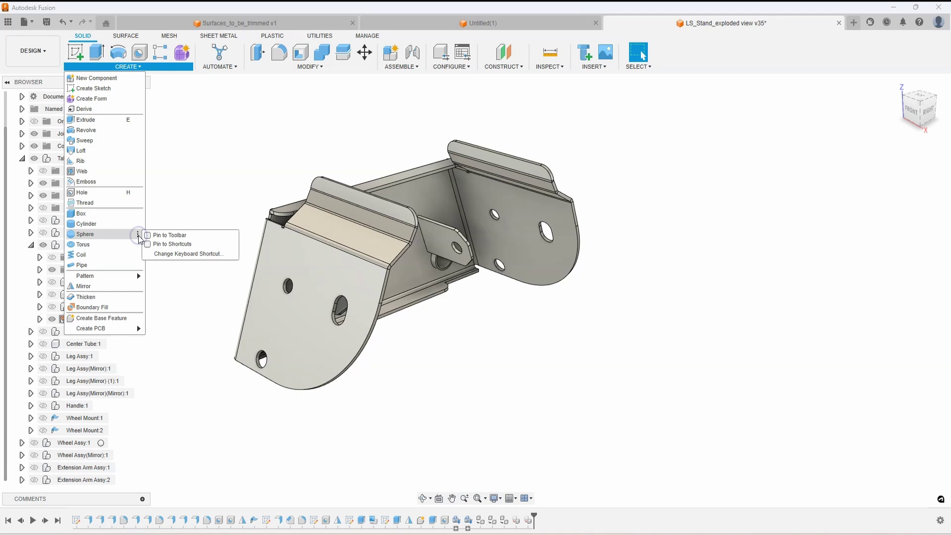
{"action": "left_click", "coordinate": [159, 237]}
{"action": "left_click", "coordinate": [159, 235]}
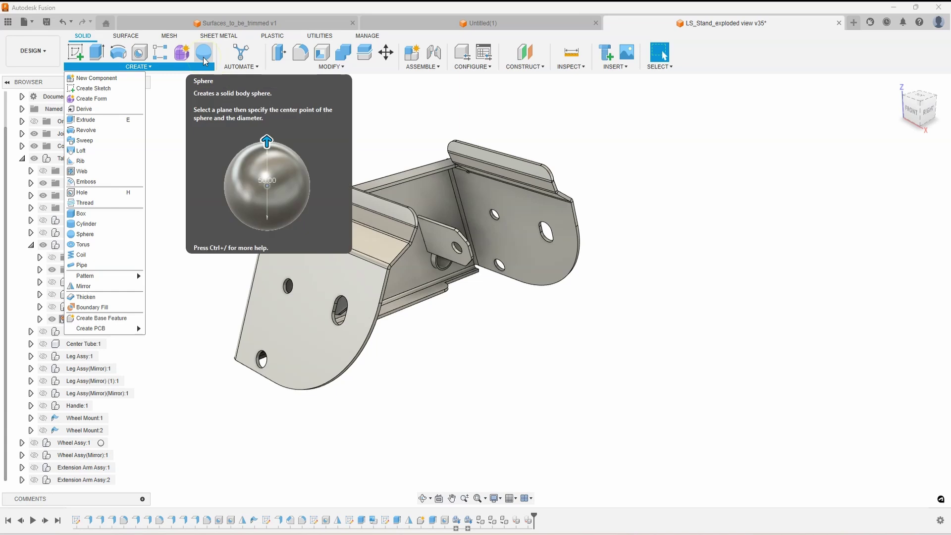
- Pin Plane Along Path, Midplane and Plane at Angle from the CONSTRUCT menu to the toolbar
{"action": "left_click", "coordinate": [542, 69]}
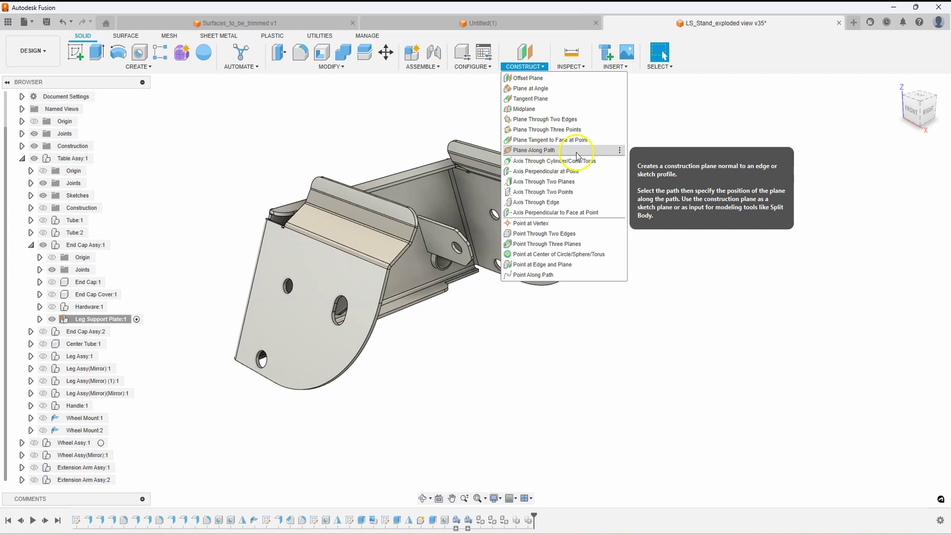
{"action": "left_click", "coordinate": [619, 150]}
{"action": "left_click", "coordinate": [631, 150]}
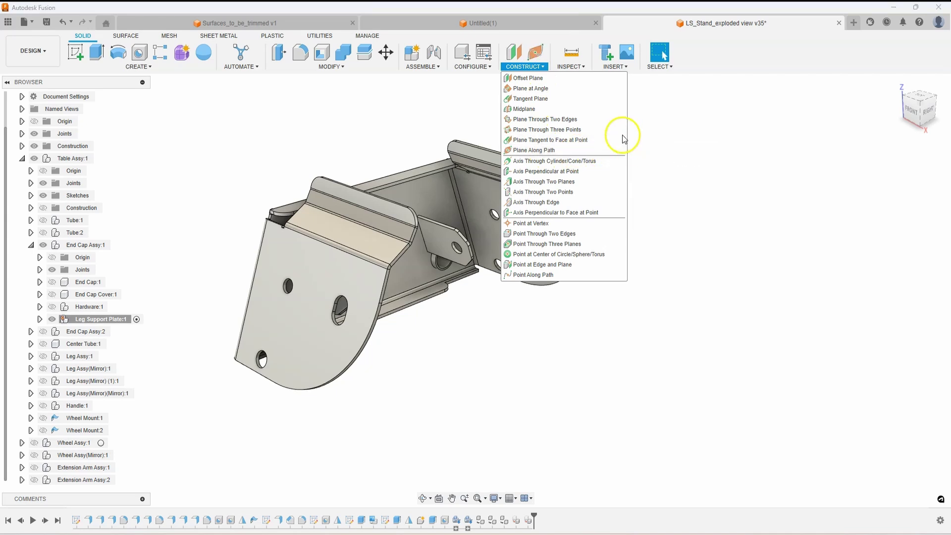
{"action": "left_click", "coordinate": [618, 110]}
{"action": "left_click", "coordinate": [629, 110]}
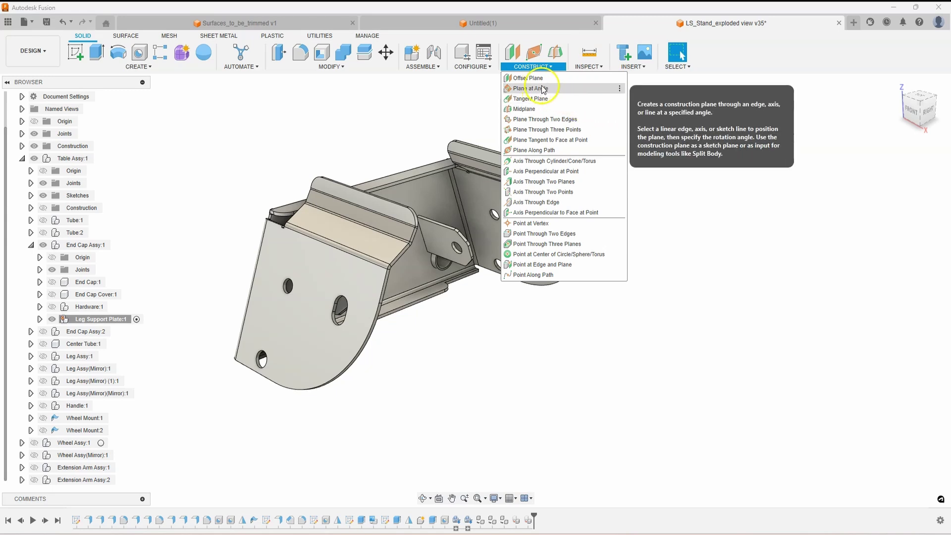
{"action": "left_click", "coordinate": [619, 88]}
{"action": "left_click", "coordinate": [629, 90]}
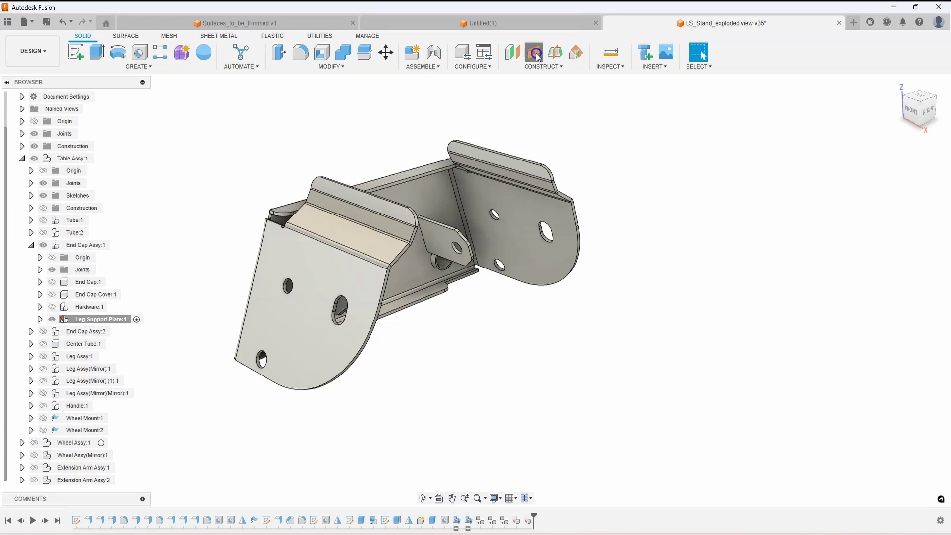
- Move Plane at Angle along the toolbar, then drag Midplane and one other plane icon off to unpin them
{"action": "mouse_move", "coordinate": [537, 57]}
{"action": "left_mouse_down"}
{"action": "mouse_move", "coordinate": [575, 58]}
{"action": "mouse_move", "coordinate": [520, 59]}
{"action": "mouse_move", "coordinate": [576, 55]}
{"action": "left_mouse_up"}
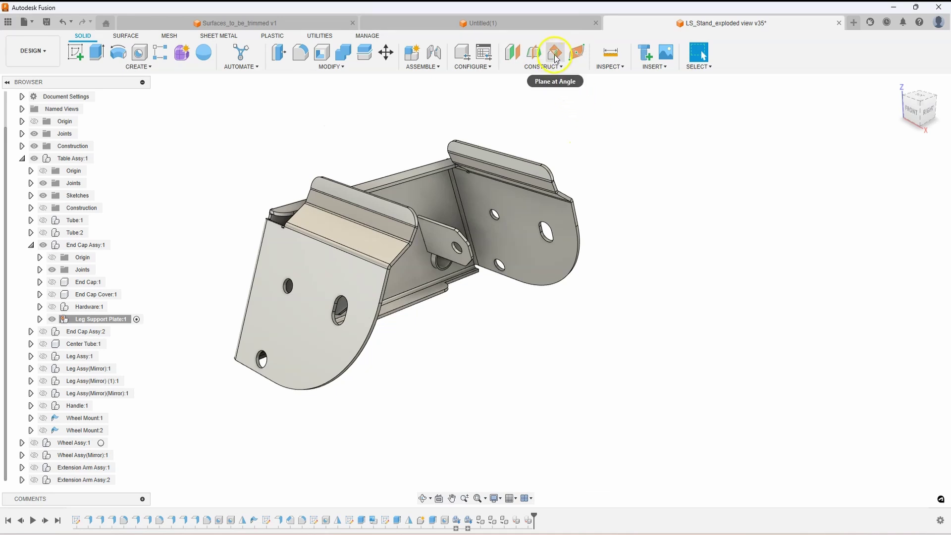
{"action": "left_click_drag", "start_coordinate": [555, 59], "coordinate": [569, 99]}
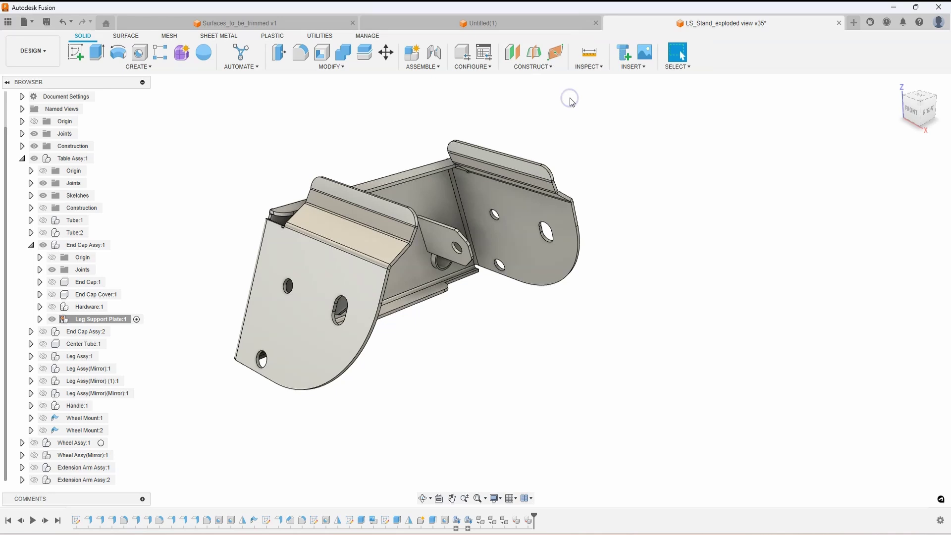
{"action": "left_click_drag", "start_coordinate": [531, 56], "coordinate": [566, 111]}
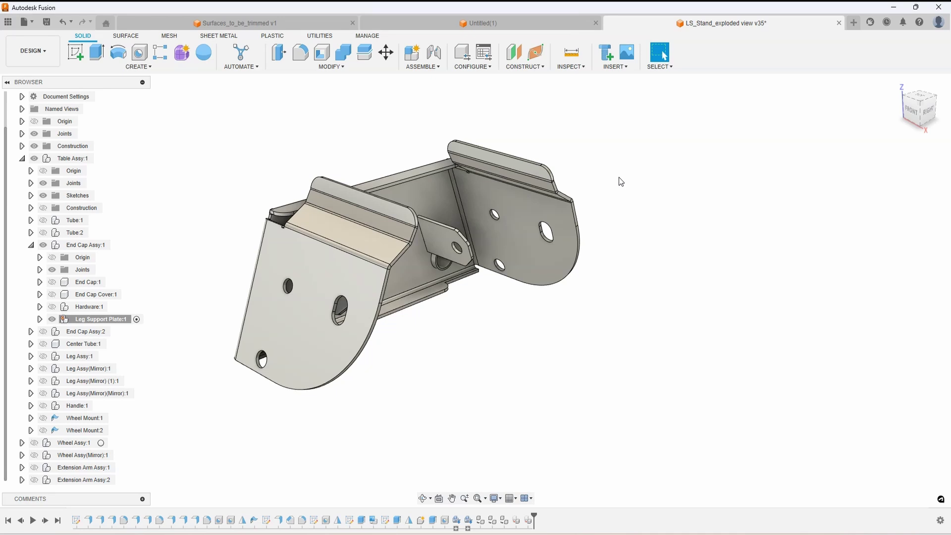
- Search 'patt' and 'mir' in Design Shortcuts and pin Pattern on Path, Rectangular Pattern and Mirror
{"action": "key", "text": "s"}
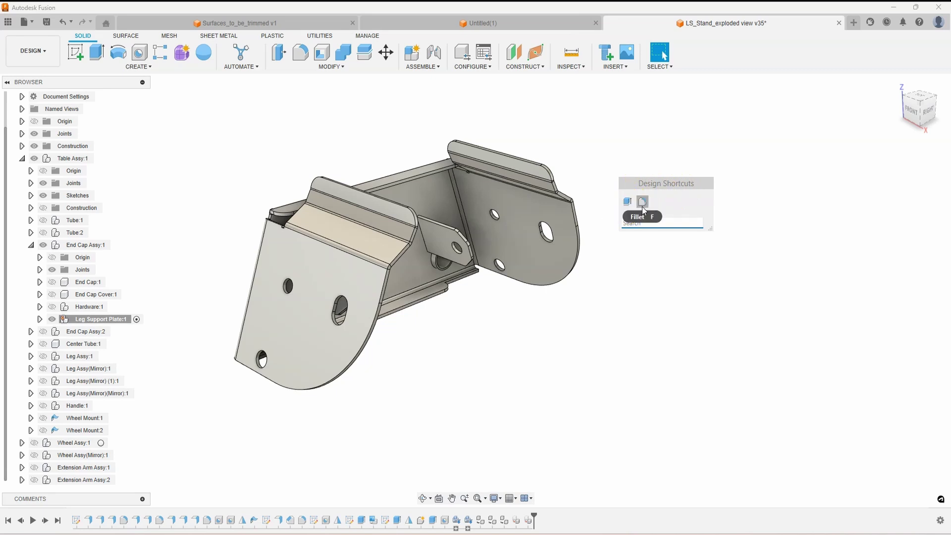
{"action": "left_click", "coordinate": [666, 223]}
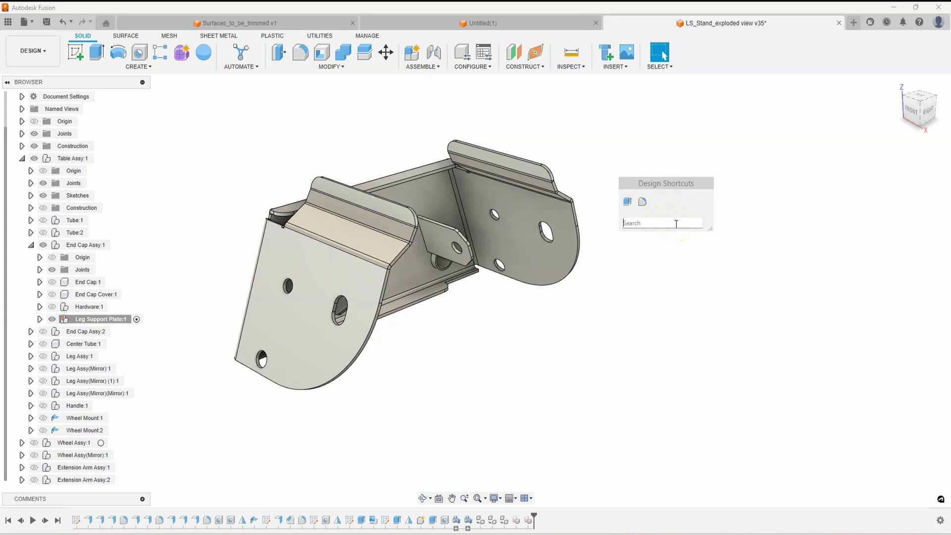
{"action": "type", "text": "p"}
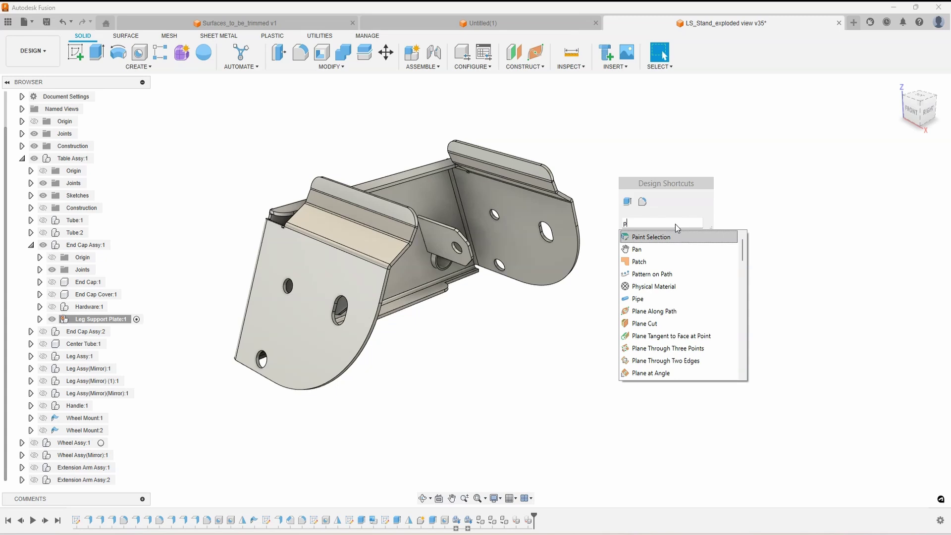
{"action": "type", "text": "att"}
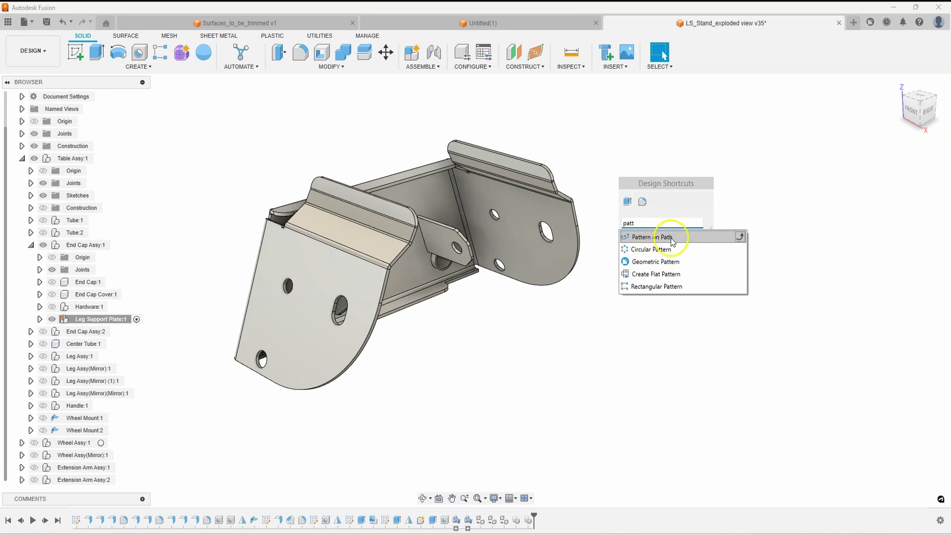
{"action": "left_click", "coordinate": [741, 238]}
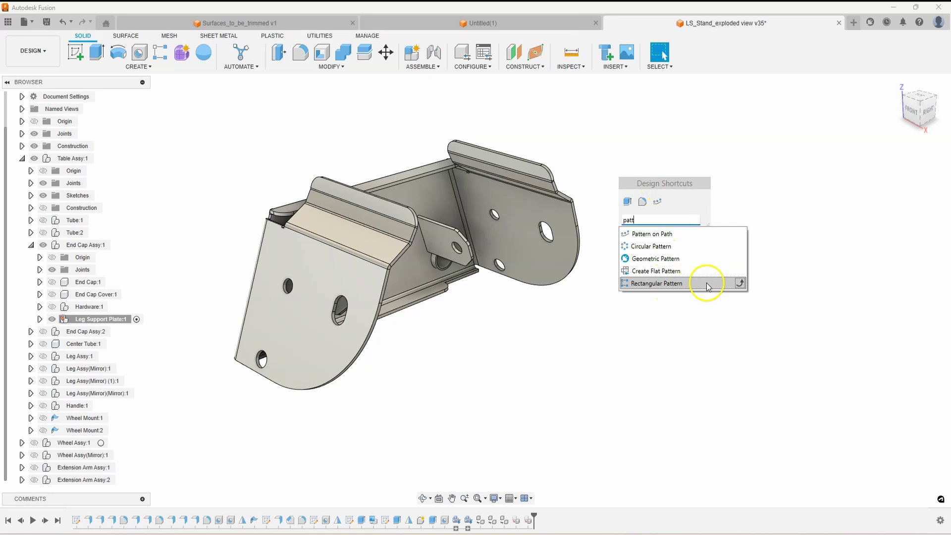
{"action": "left_click", "coordinate": [737, 285]}
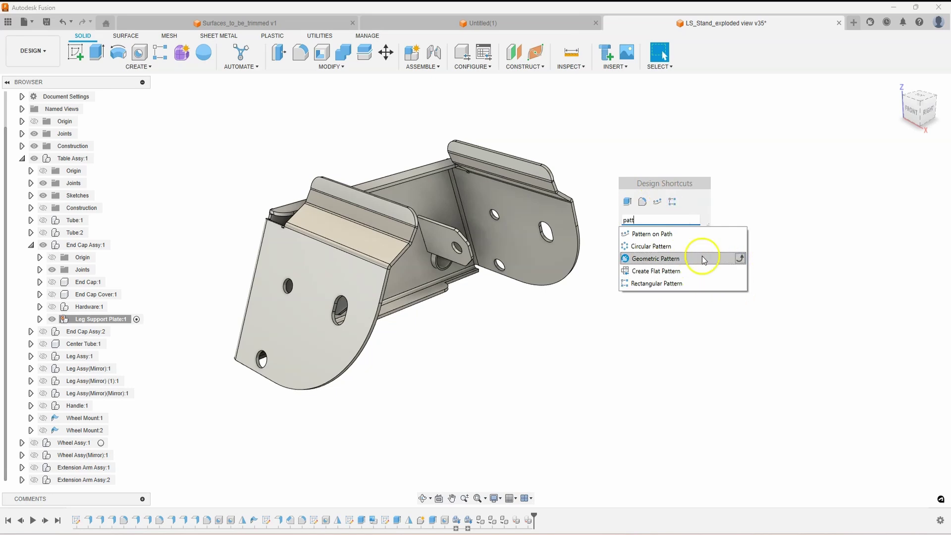
{"action": "key", "text": "BackSpace"}
{"action": "key", "text": "BackSpace"}
{"action": "key", "text": "BackSpace"}
{"action": "key", "text": "BackSpace"}
{"action": "type", "text": "mir"}
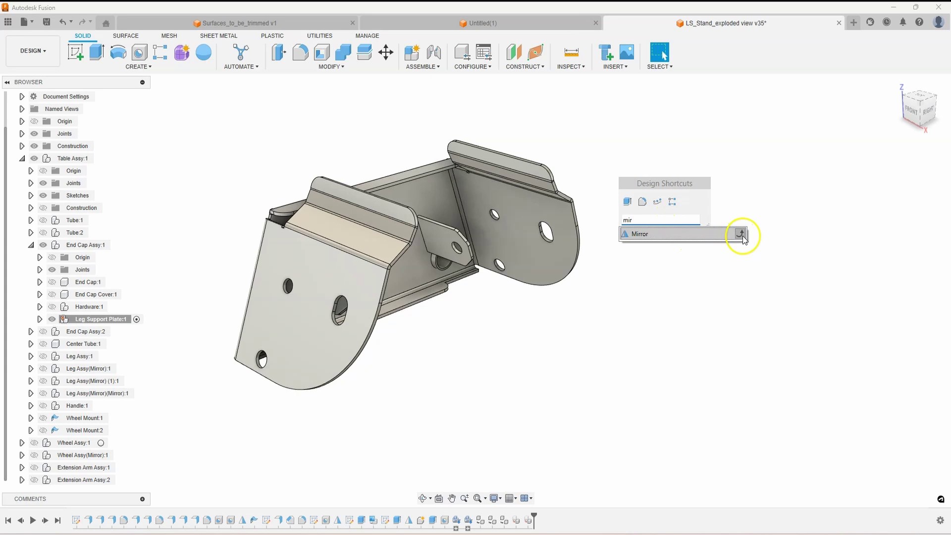
{"action": "left_click", "coordinate": [741, 235]}
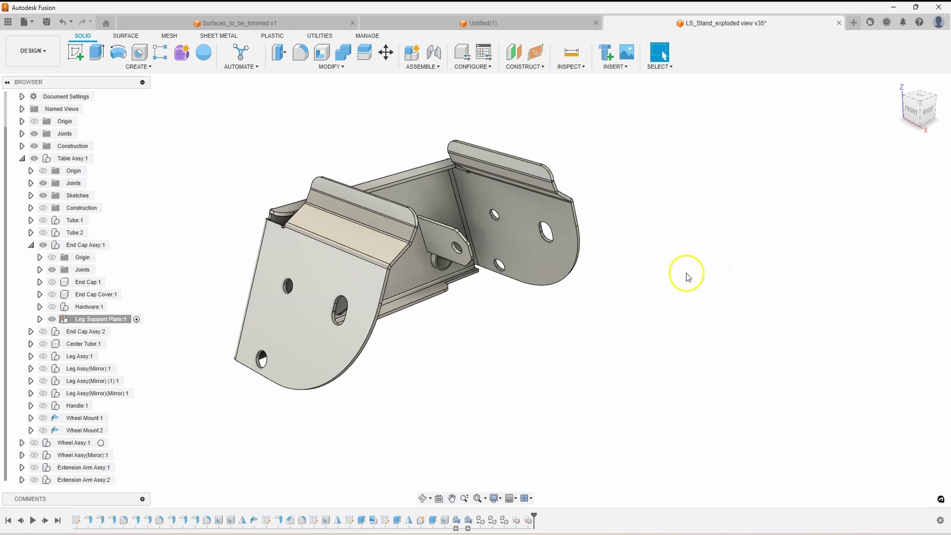
- Start Pattern on Path from Design Shortcuts and set its type to Rectangular
{"action": "key", "text": "s"}
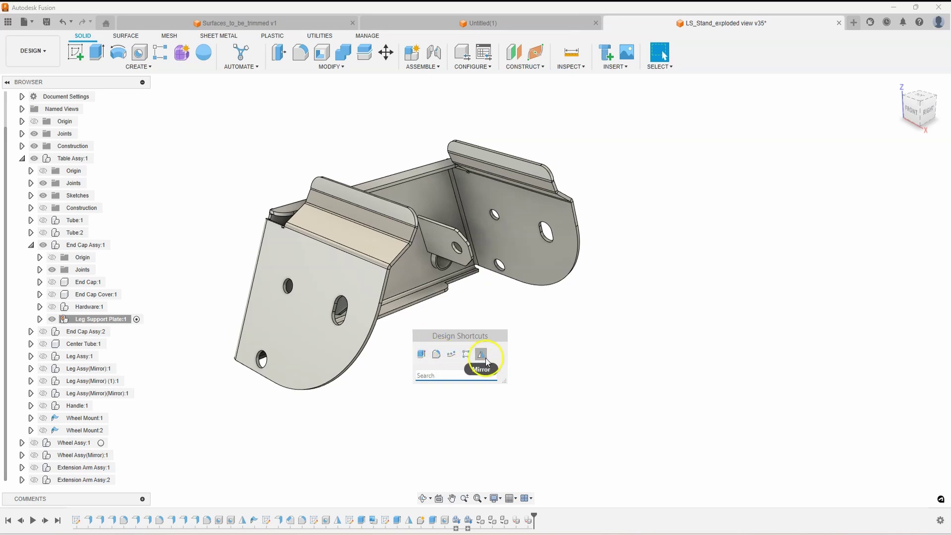
{"action": "left_click", "coordinate": [451, 354]}
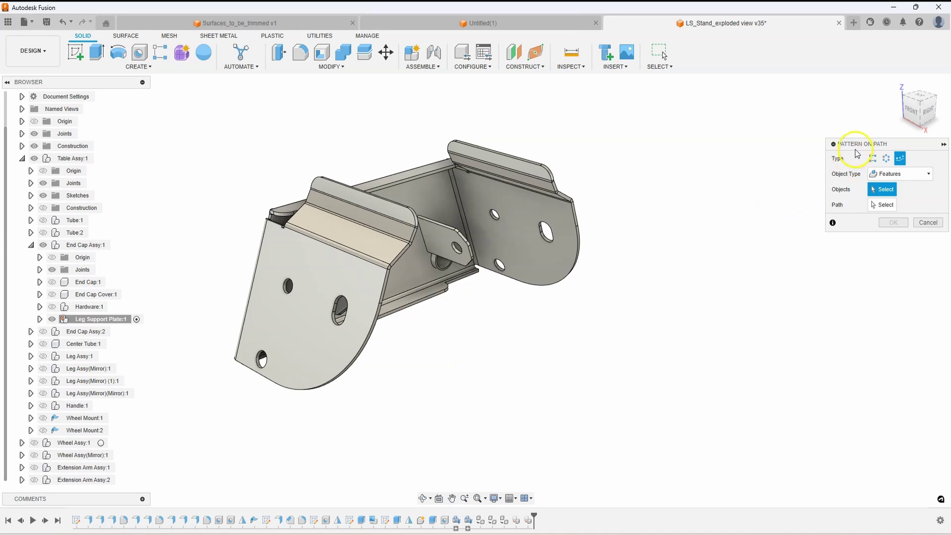
{"action": "left_click", "coordinate": [873, 158]}
- Launch Appearance through an 'ap' shortcut search, close it, and show the creation tools
{"action": "key", "text": "s"}
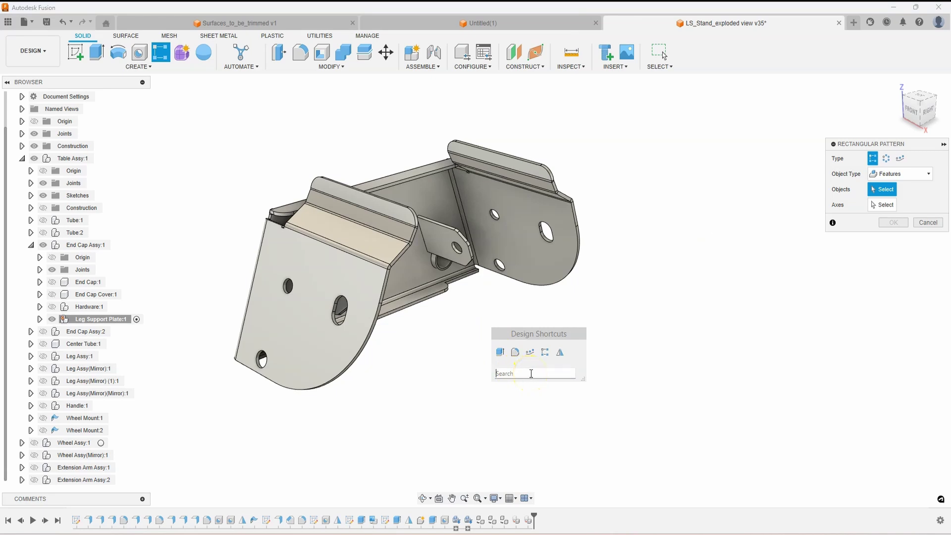
{"action": "type", "text": "ap"}
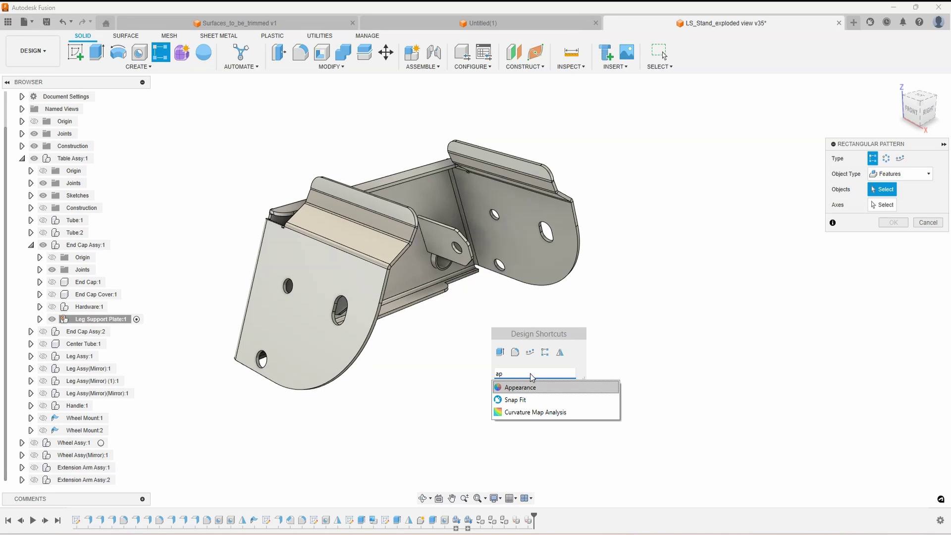
{"action": "left_click", "coordinate": [530, 387]}
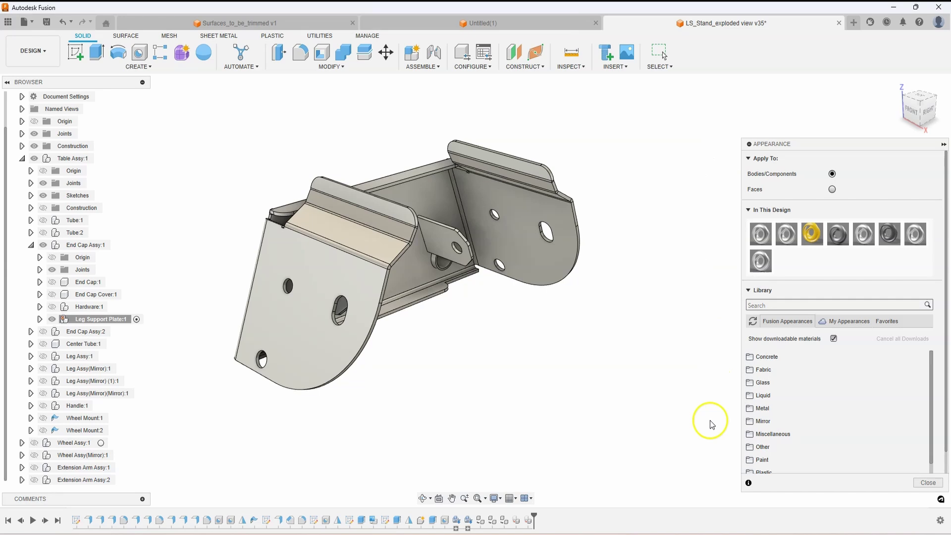
{"action": "key", "text": "Escape"}
{"action": "left_click", "coordinate": [150, 66]}
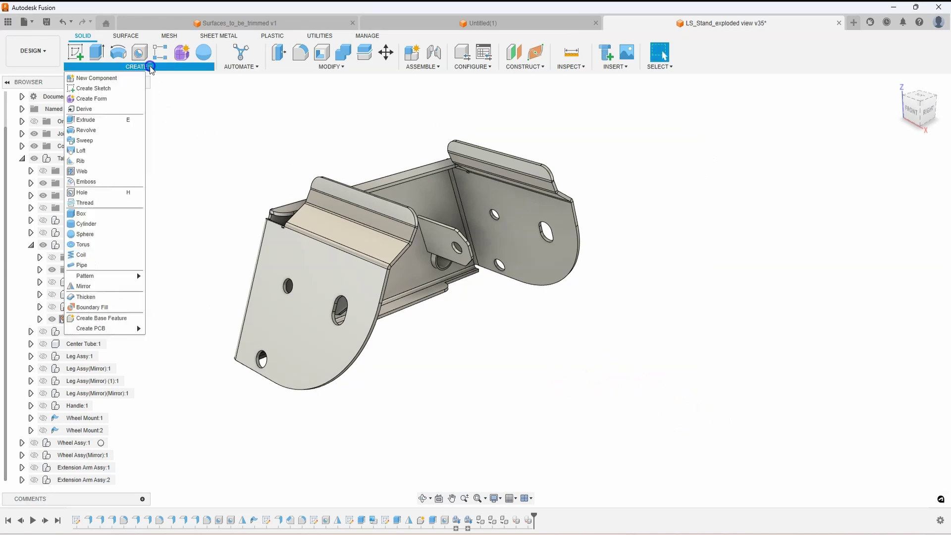
- Add Revolve to Design Shortcuts, check it in the shortcuts box, then dismiss the box
{"action": "left_click", "coordinate": [139, 132]}
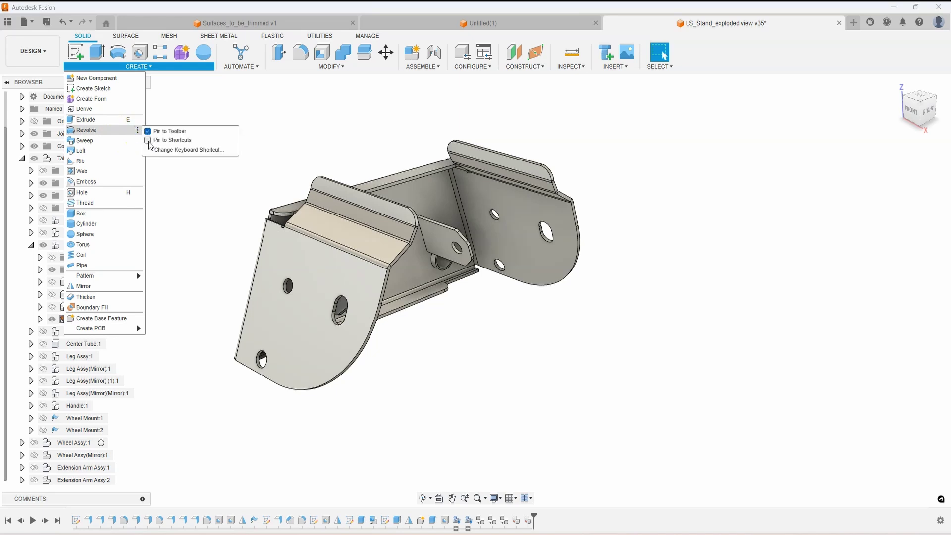
{"action": "left_click", "coordinate": [149, 140]}
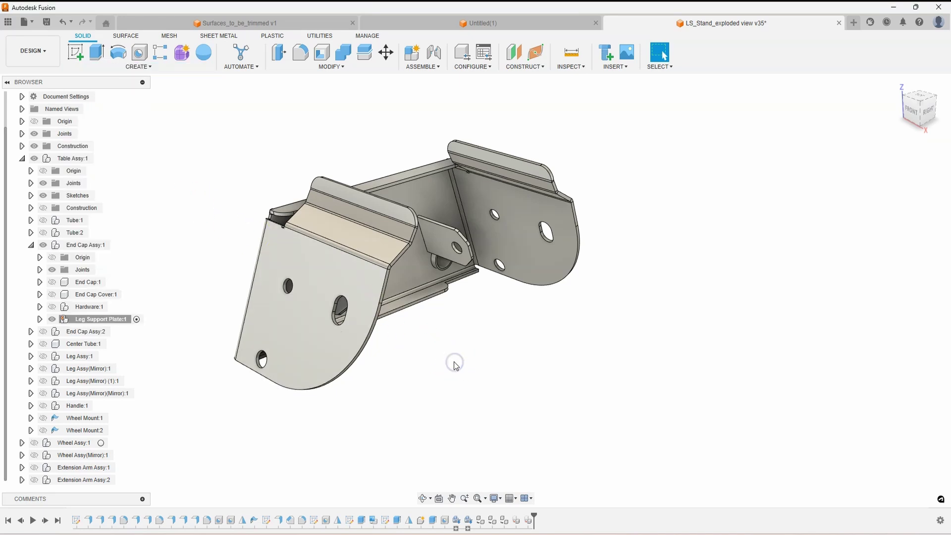
{"action": "key", "text": "s"}
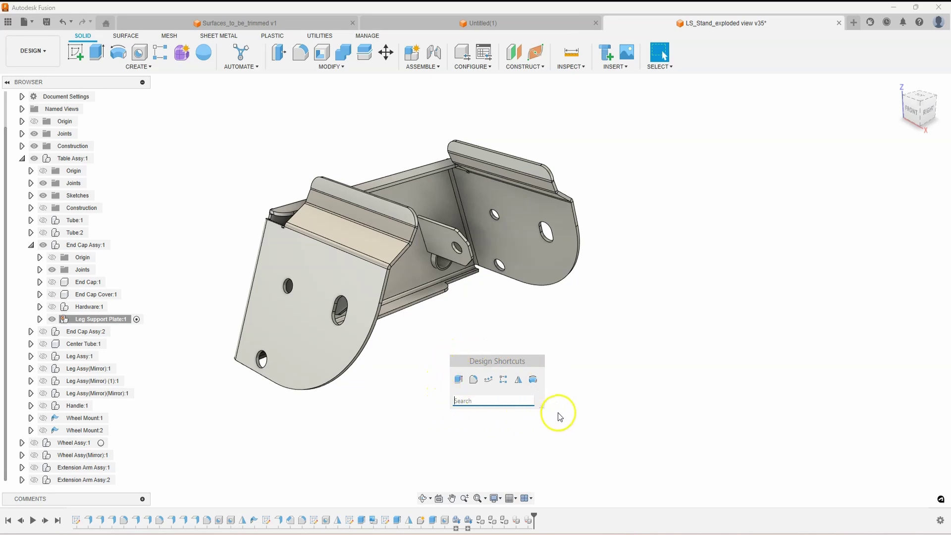
{"action": "key", "text": "Escape"}
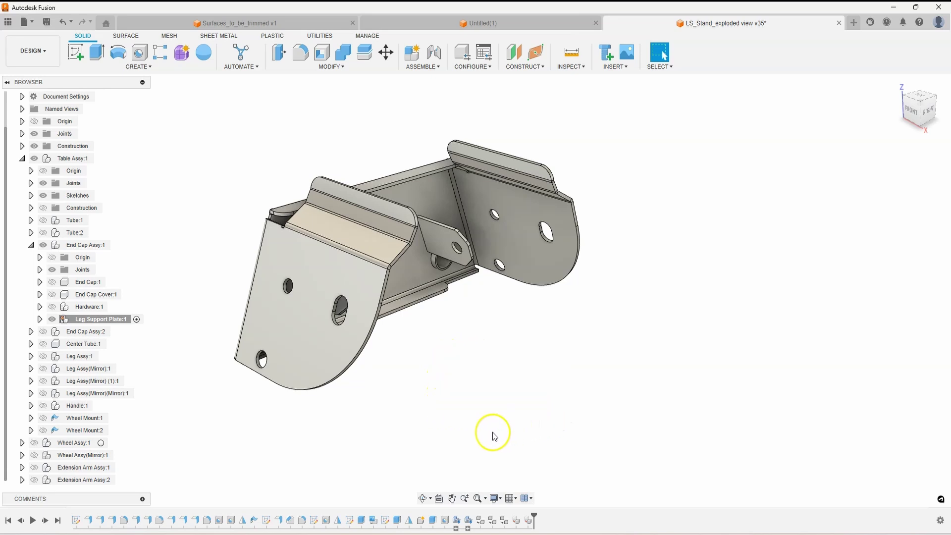
{"action": "left_click", "coordinate": [45, 58]}
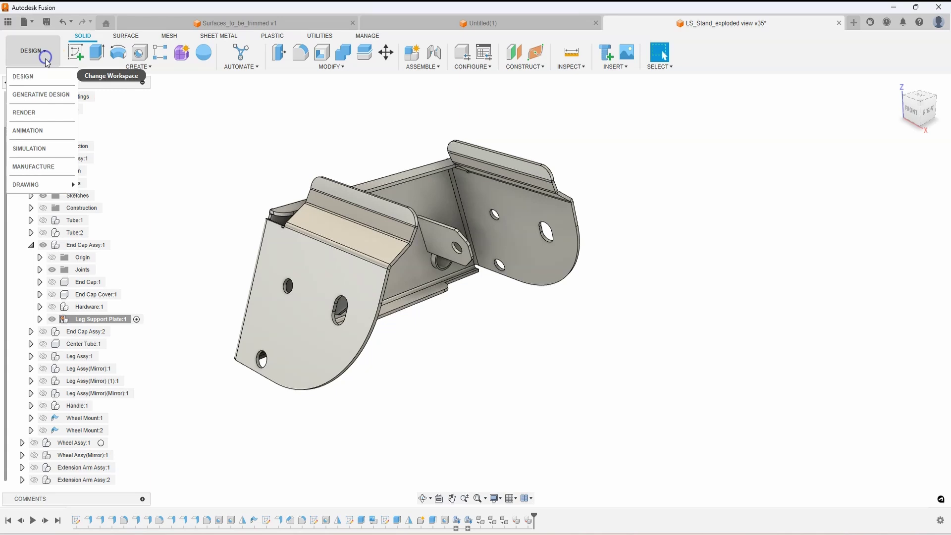
{"action": "left_click", "coordinate": [34, 166]}
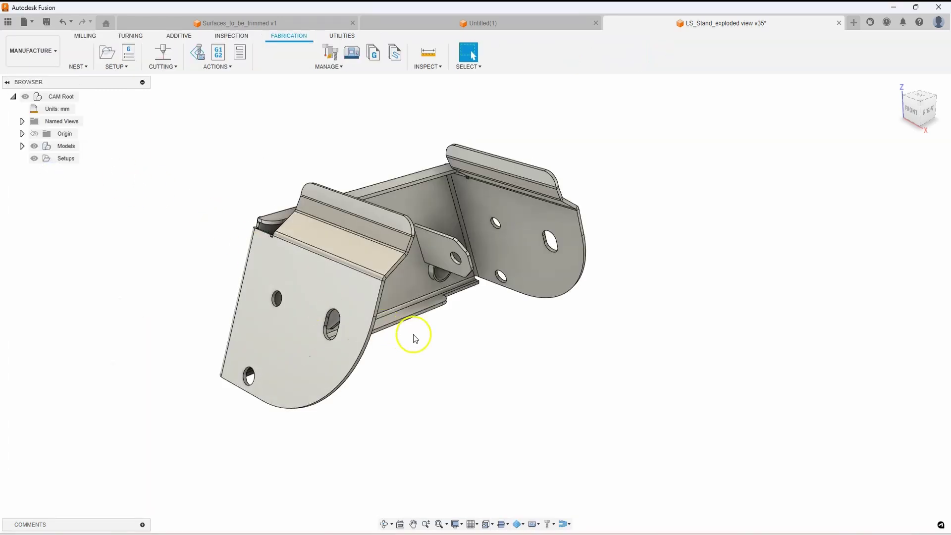
{"action": "key", "text": "s"}
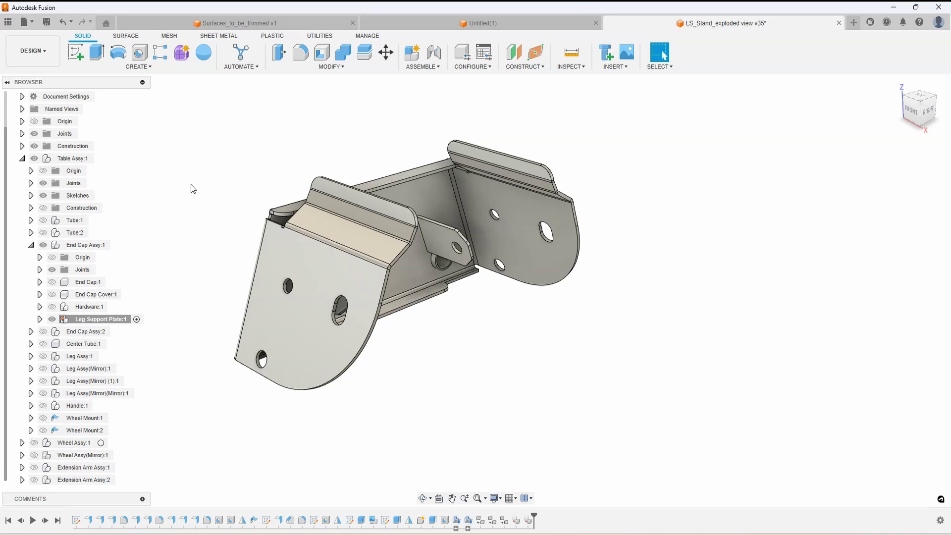
- Look through the CREATE and MODIFY menus, then show the Revolve command's options flyout
{"action": "left_click", "coordinate": [155, 68]}
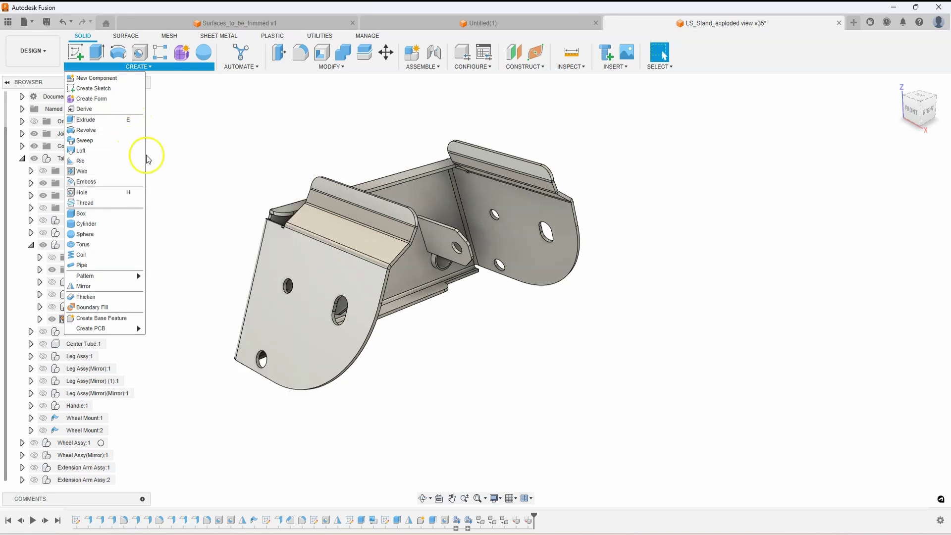
{"action": "left_click", "coordinate": [328, 66]}
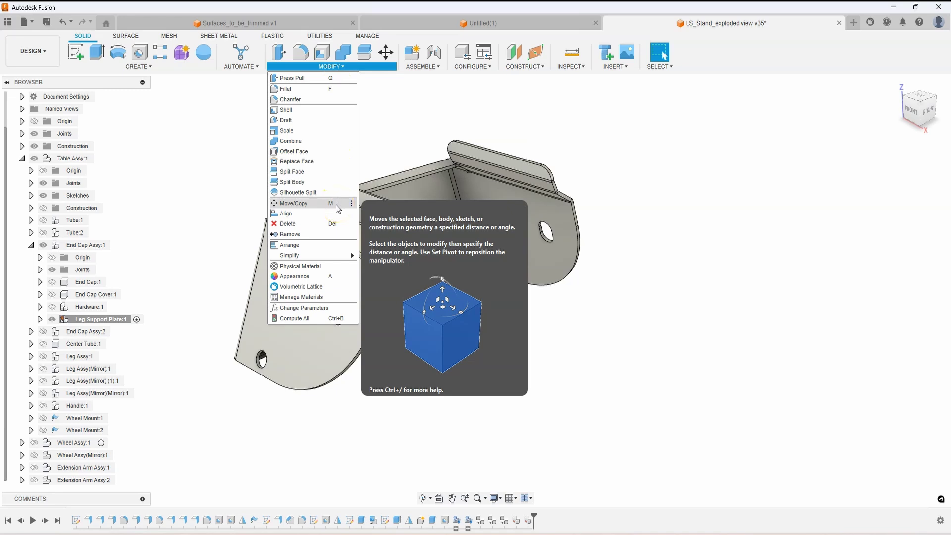
{"action": "left_click", "coordinate": [151, 67]}
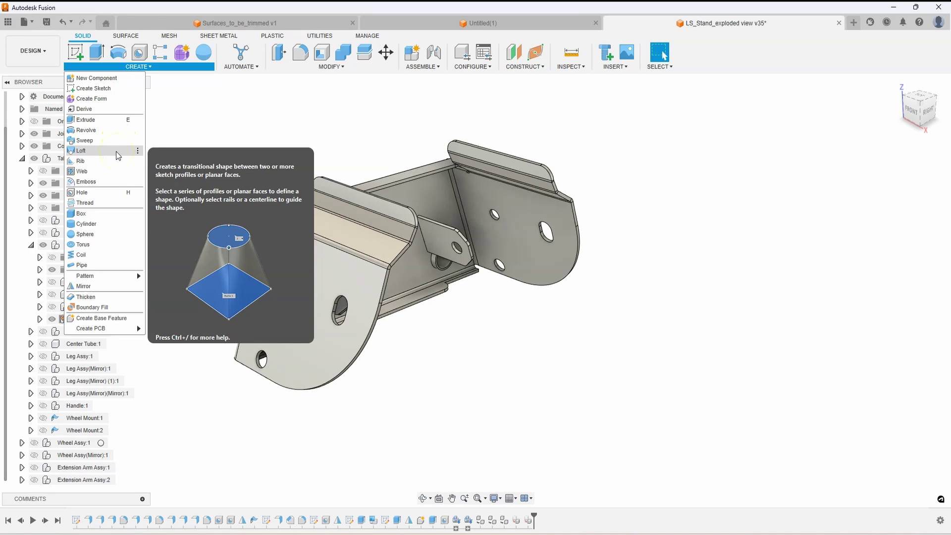
{"action": "left_click", "coordinate": [138, 131]}
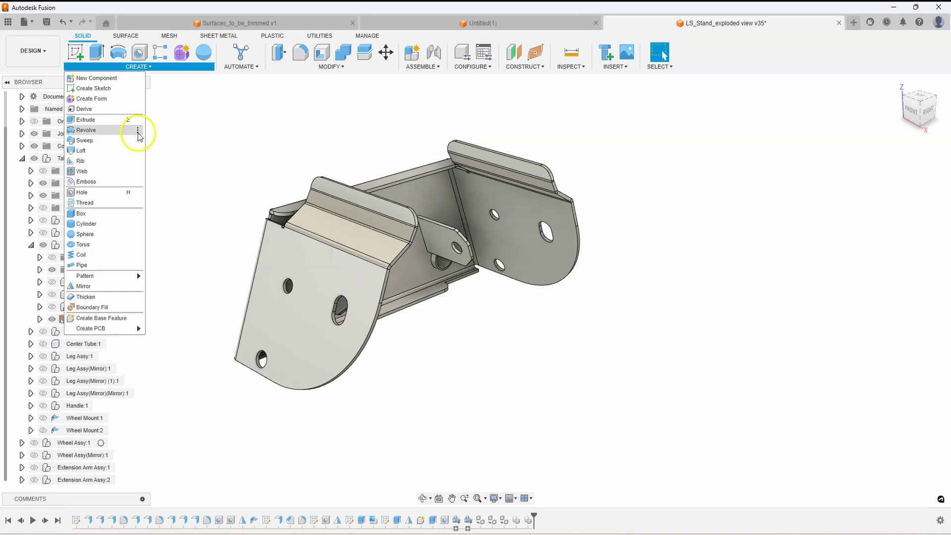
{"action": "left_click", "coordinate": [138, 132]}
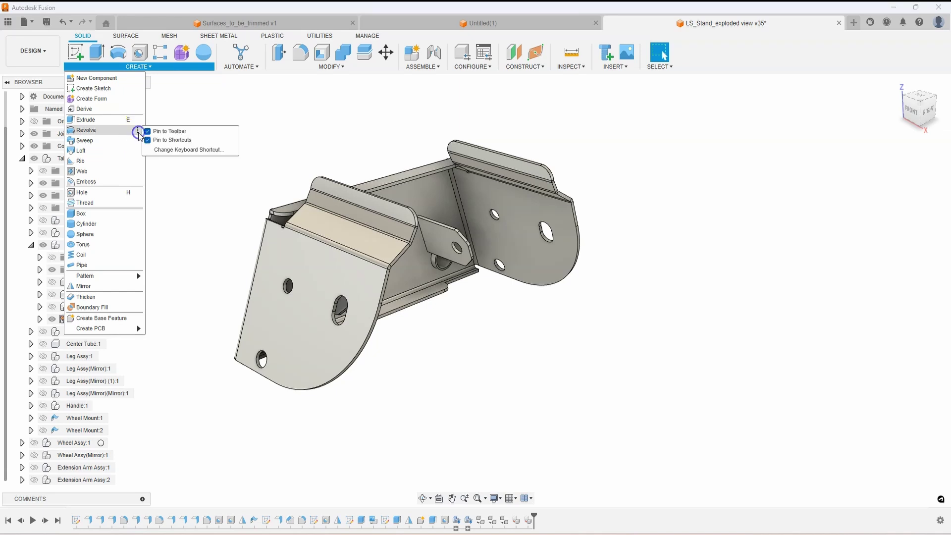
- Replace Revolve's conflicting 'r' shortcut with Shift+R and verify it in the CREATE menu
{"action": "left_click", "coordinate": [185, 152]}
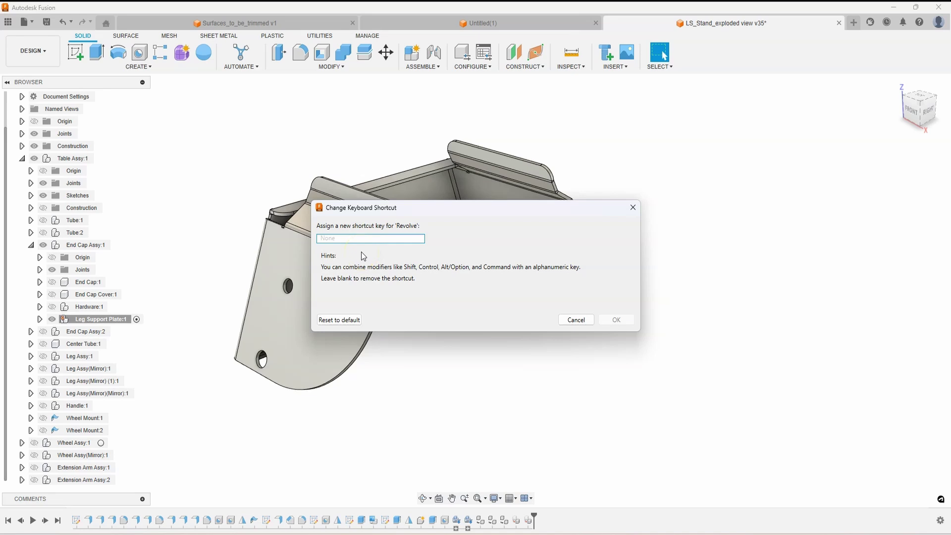
{"action": "type", "text": "r"}
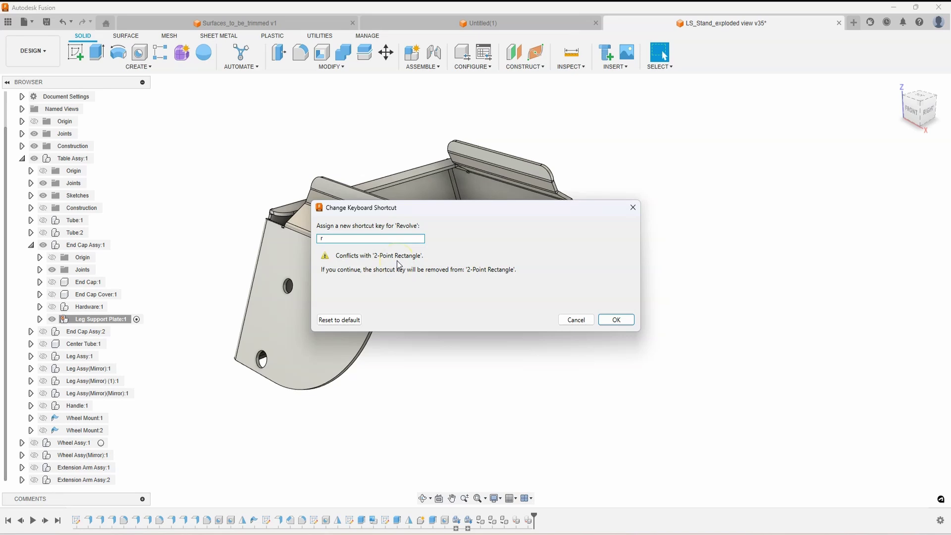
{"action": "key", "text": "BackSpace"}
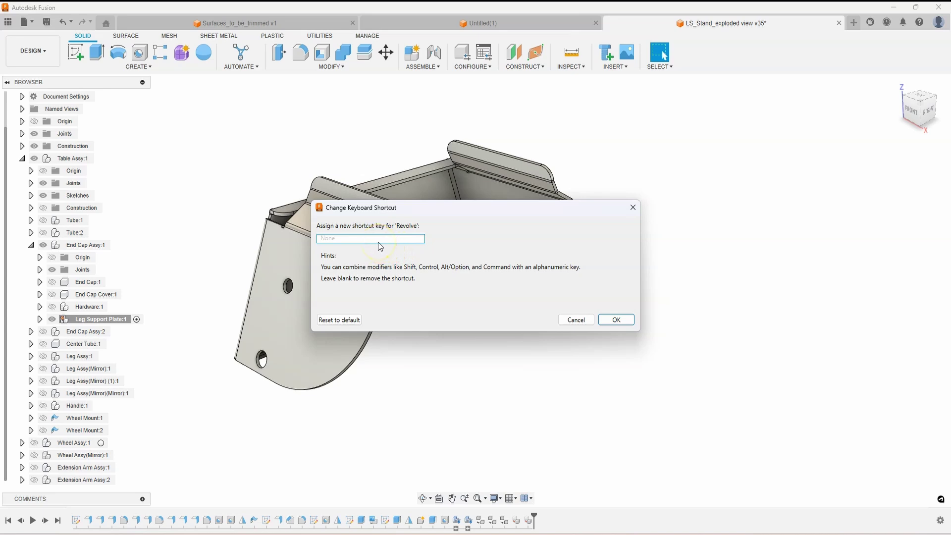
{"action": "key", "text": "shift+r"}
{"action": "left_click", "coordinate": [614, 323]}
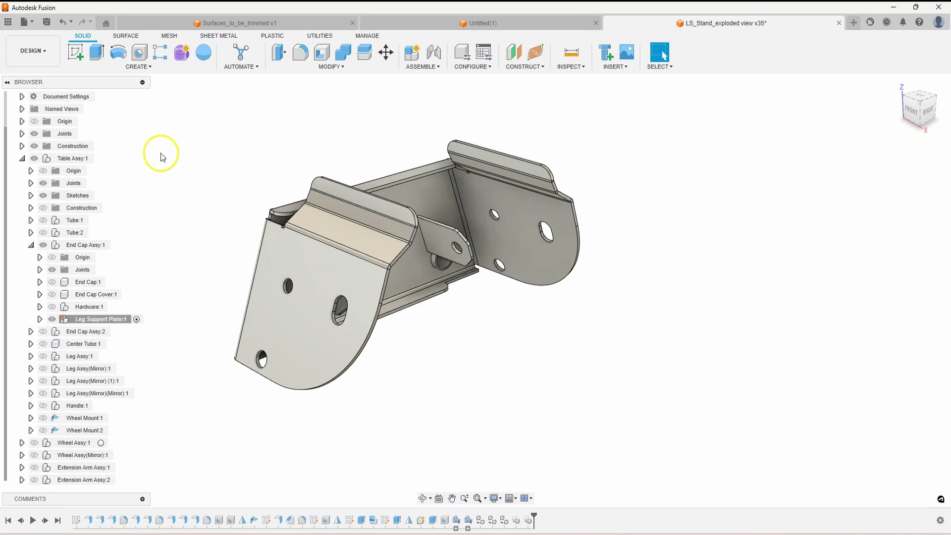
{"action": "left_click", "coordinate": [151, 70]}
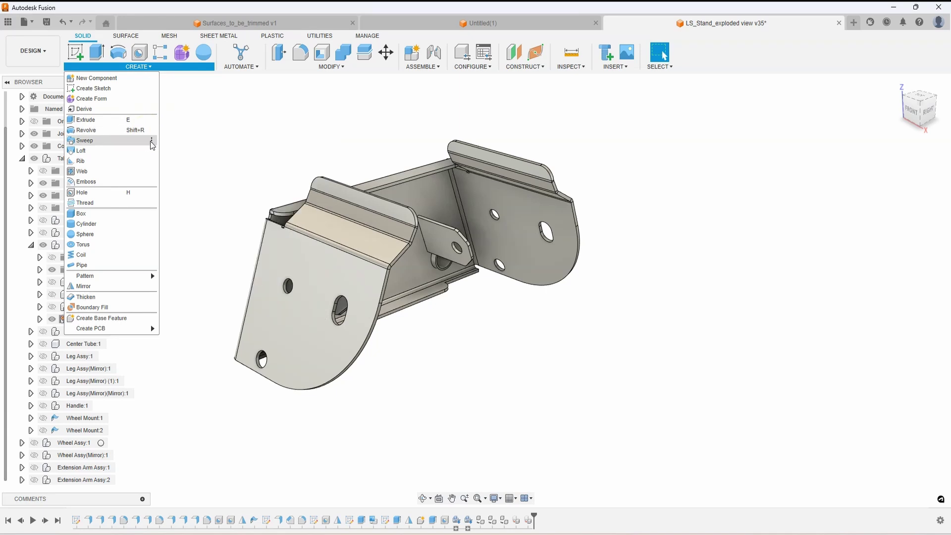
- Assign Sweep the keyboard shortcut Shift+S
{"action": "left_click", "coordinate": [151, 141]}
{"action": "left_click", "coordinate": [203, 160]}
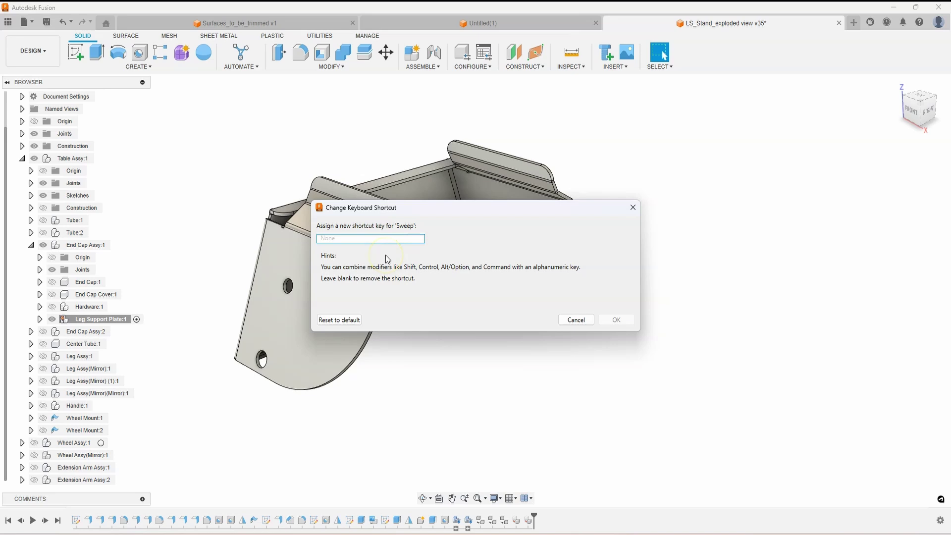
{"action": "key", "text": "shift+s"}
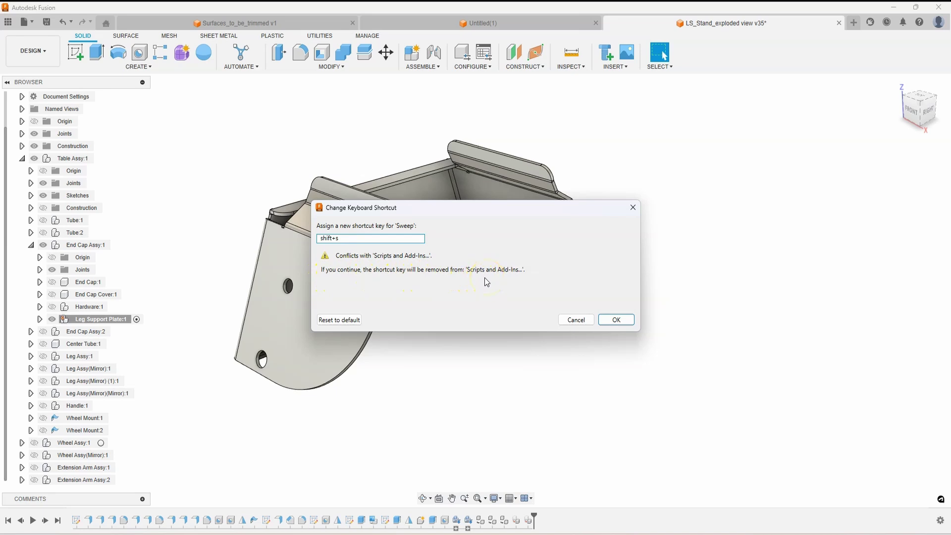
{"action": "left_click", "coordinate": [614, 320]}
- Assign Loft the keyboard shortcut Shift+L and check both new shortcuts in CREATE
{"action": "left_click", "coordinate": [155, 70]}
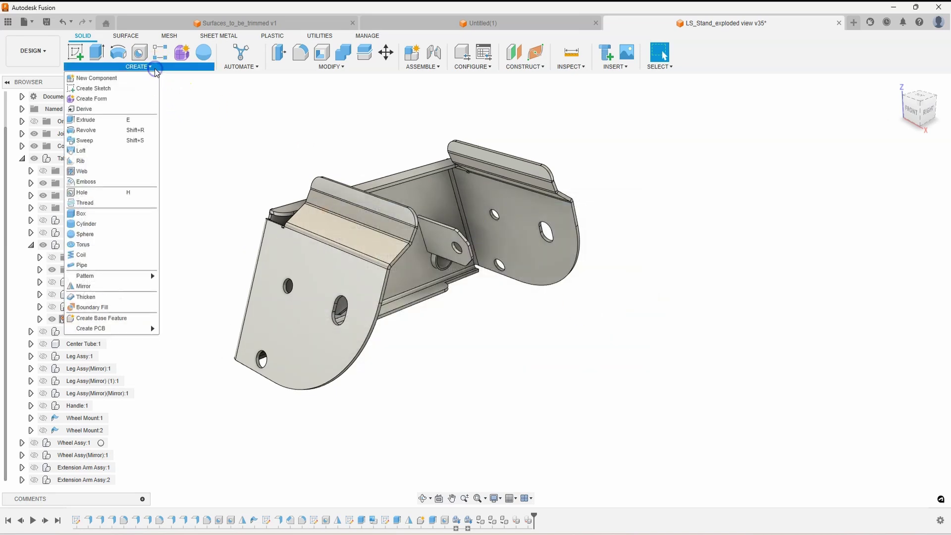
{"action": "left_click", "coordinate": [152, 151]}
{"action": "left_click", "coordinate": [172, 171]}
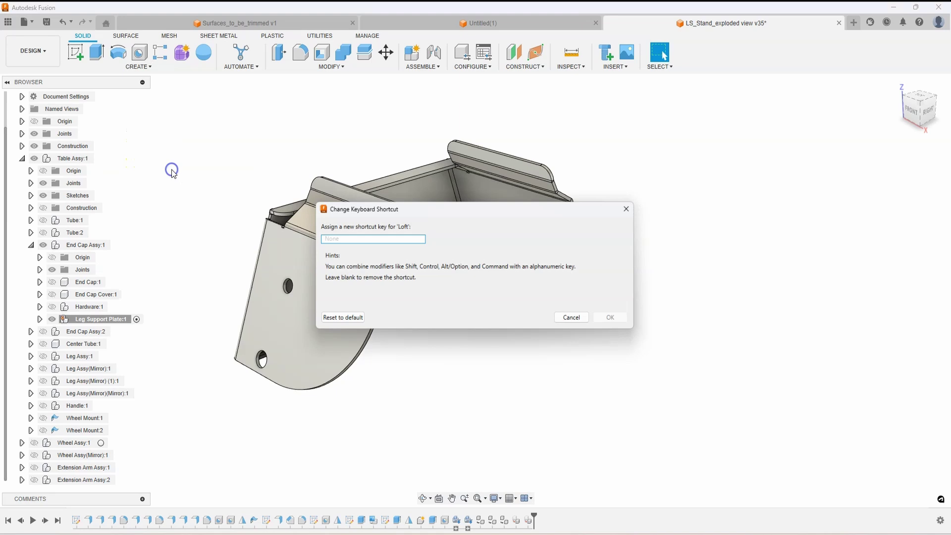
{"action": "key", "text": "shift+l"}
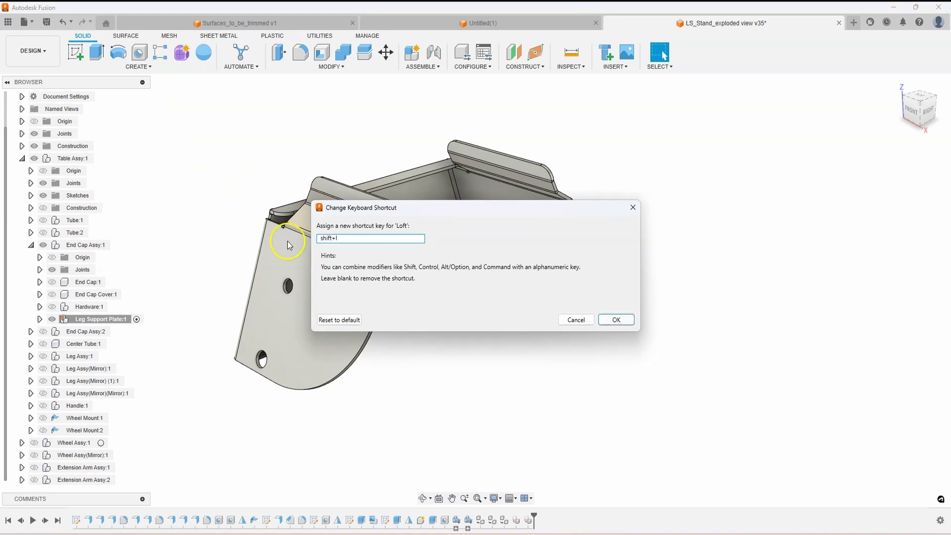
{"action": "left_click", "coordinate": [616, 319]}
{"action": "left_click", "coordinate": [145, 66]}
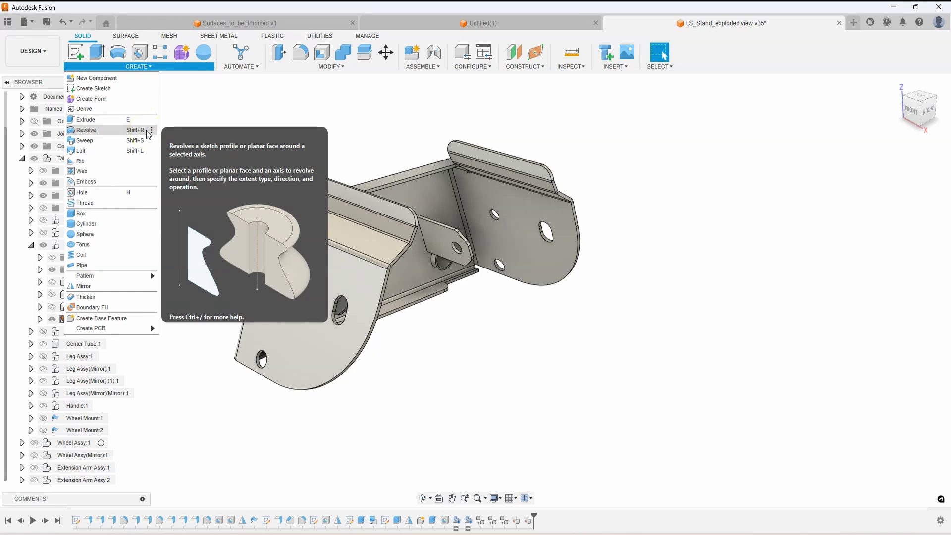
- Test the E, M, Shift+L and Shift+S shortcuts, then open Fusion's keyboard shortcuts web guide
{"action": "left_click", "coordinate": [250, 140]}
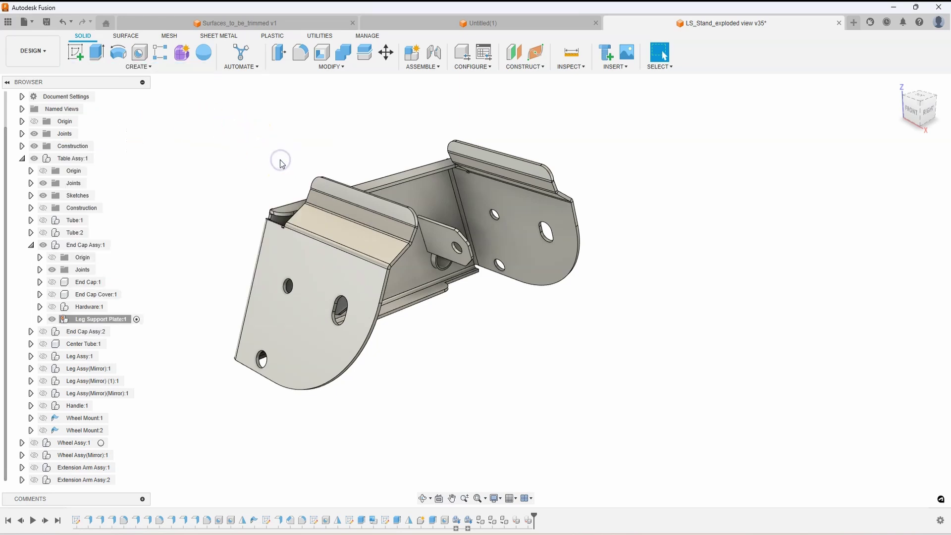
{"action": "key", "text": "e"}
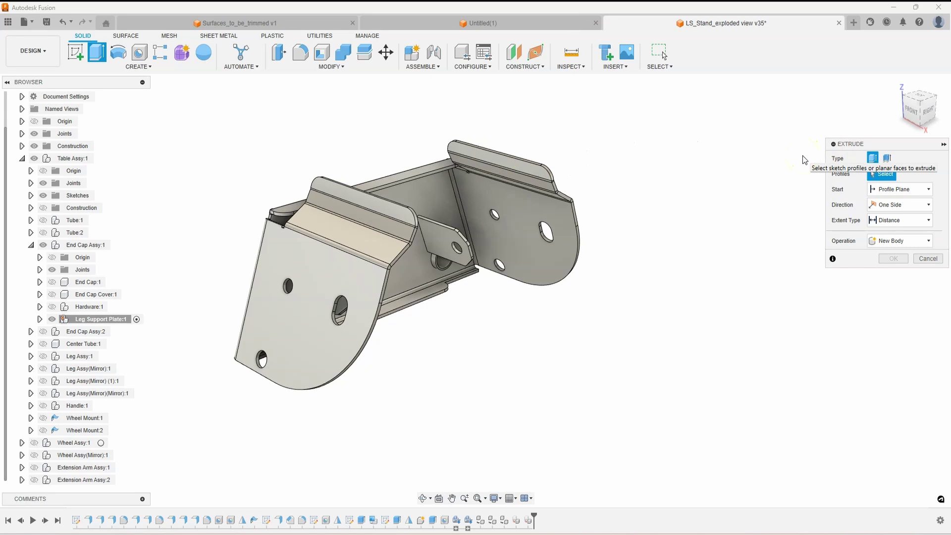
{"action": "key", "text": "Escape"}
{"action": "key", "text": "m"}
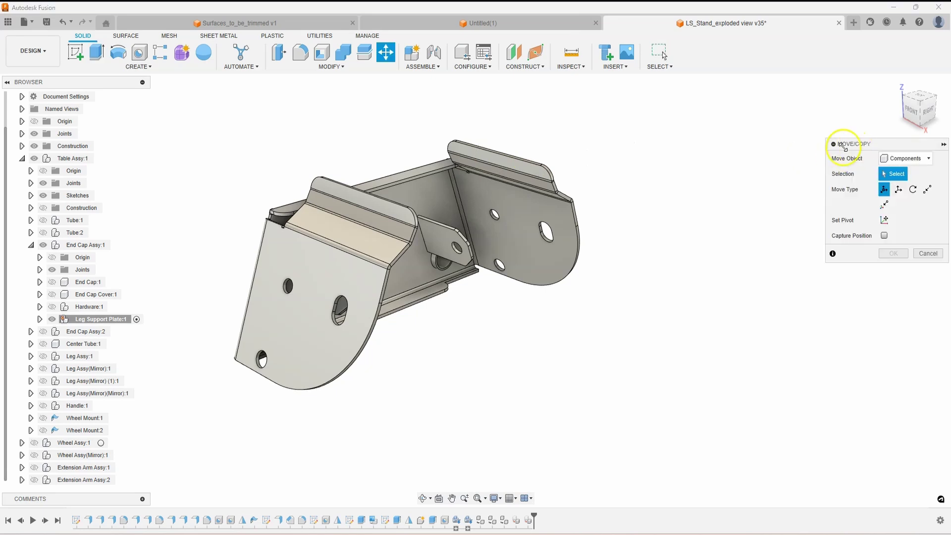
{"action": "key", "text": "Escape"}
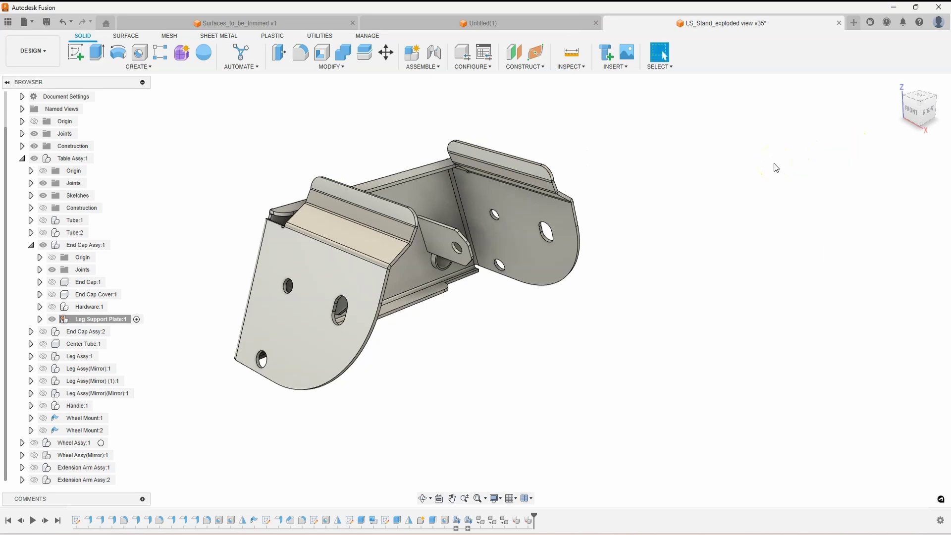
{"action": "key", "text": "l"}
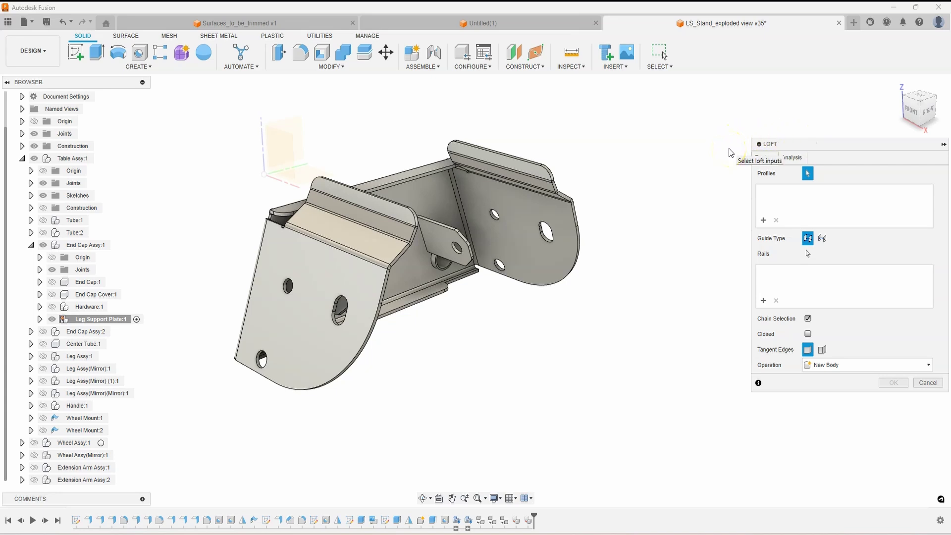
{"action": "key", "text": "s"}
{"action": "left_click", "coordinate": [824, 152]}
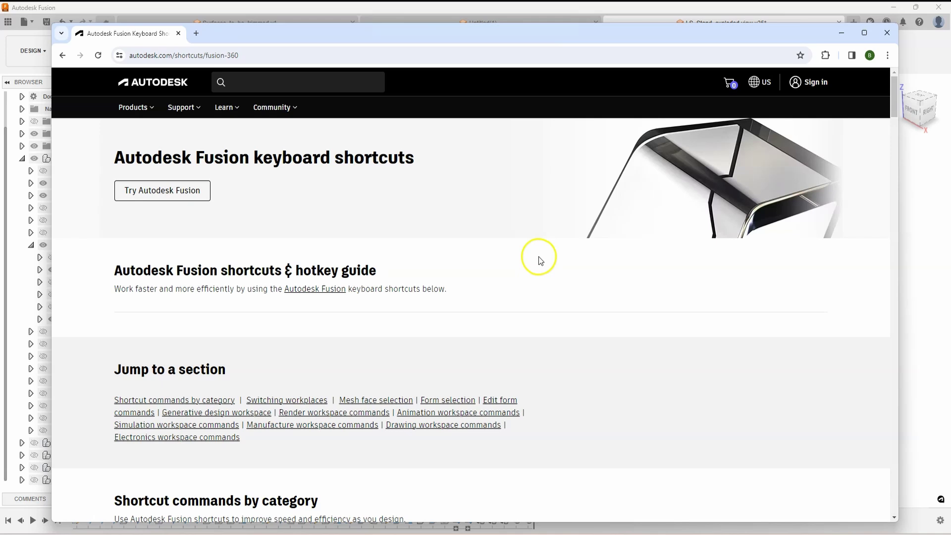
- Scroll the Fusion shortcuts table down past the selection and Delete commands
{"action": "scroll", "coordinate": [477, 257], "scroll_direction": "down", "scroll_amount": 5}
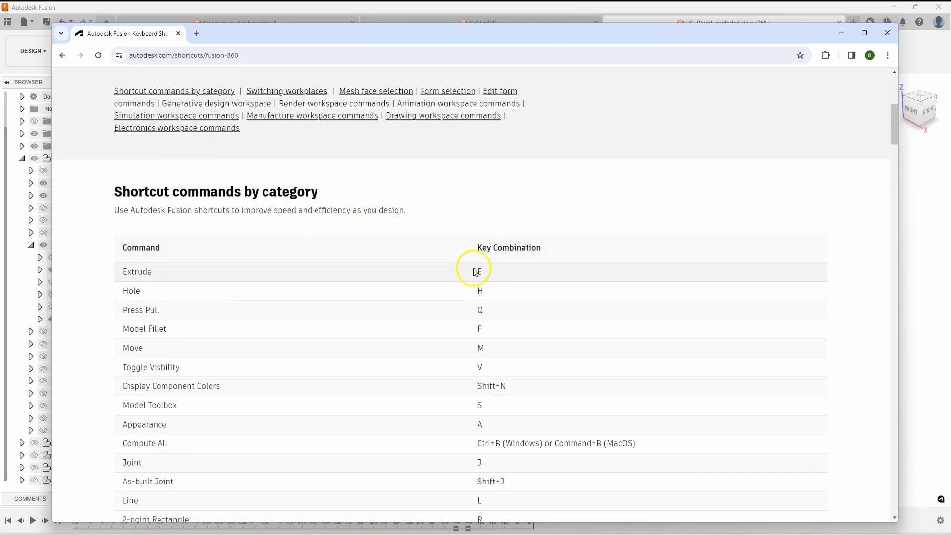
{"action": "scroll", "coordinate": [514, 344], "scroll_direction": "down", "scroll_amount": 1}
{"action": "scroll", "coordinate": [545, 293], "scroll_direction": "down", "scroll_amount": 2}
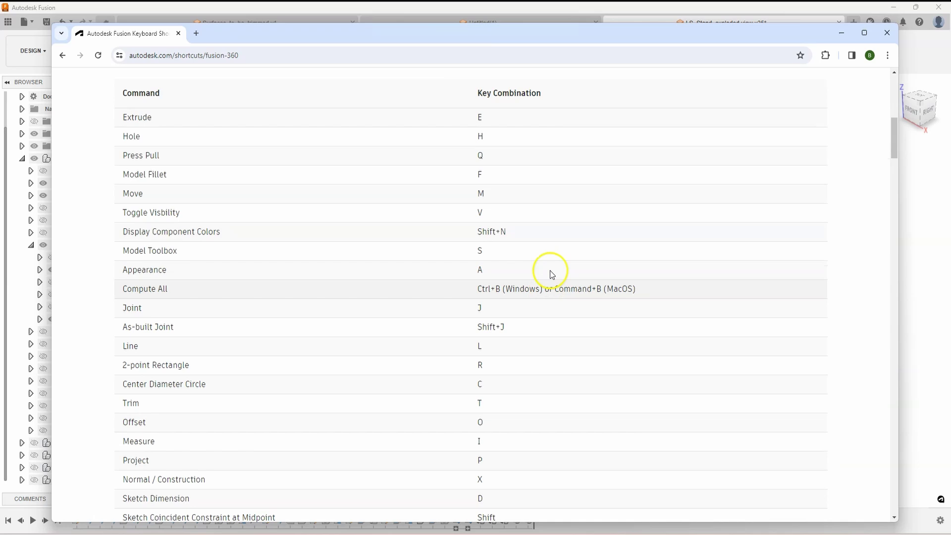
{"action": "scroll", "coordinate": [564, 351], "scroll_direction": "down", "scroll_amount": 2}
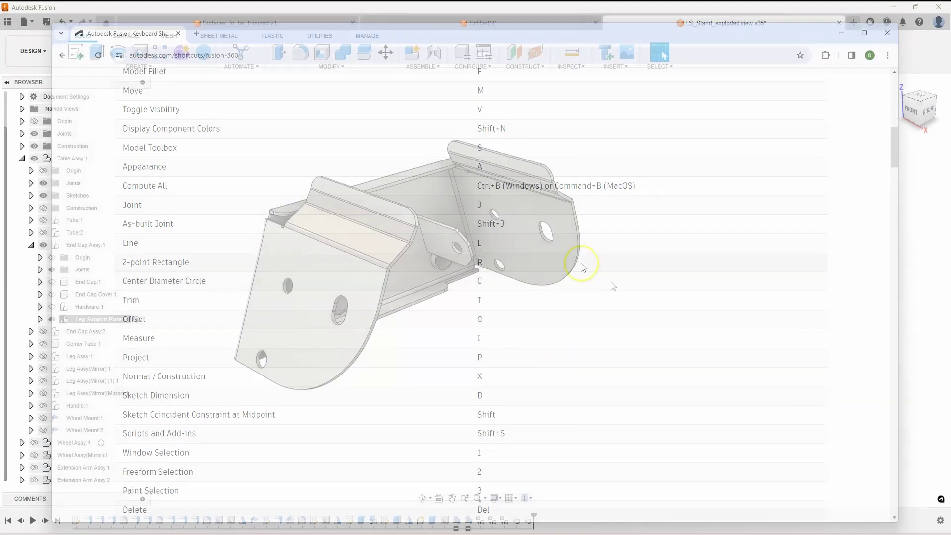
{"action": "right_click", "coordinate": [609, 282]}
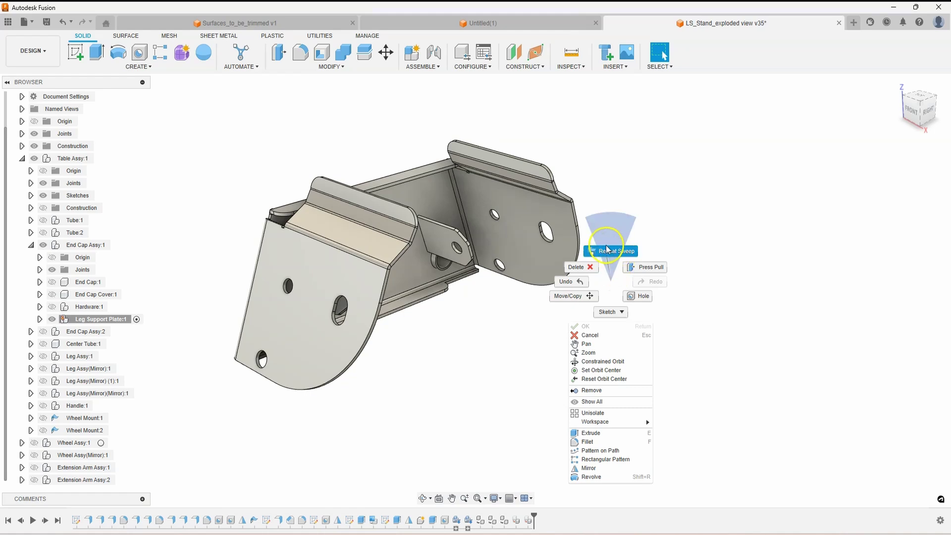
{"action": "left_click", "coordinate": [568, 275]}
{"action": "left_click_drag", "start_coordinate": [605, 250], "coordinate": [607, 282]}
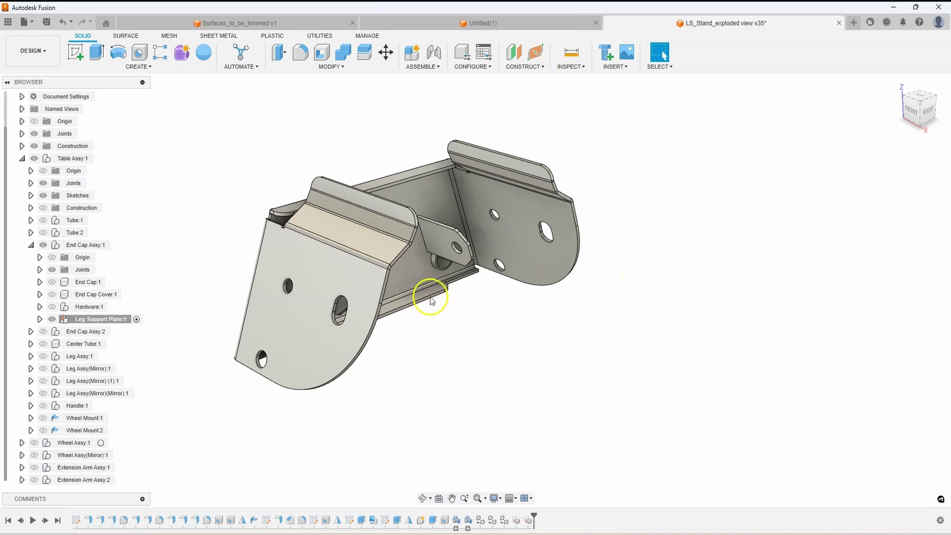
{"action": "left_click", "coordinate": [385, 280]}
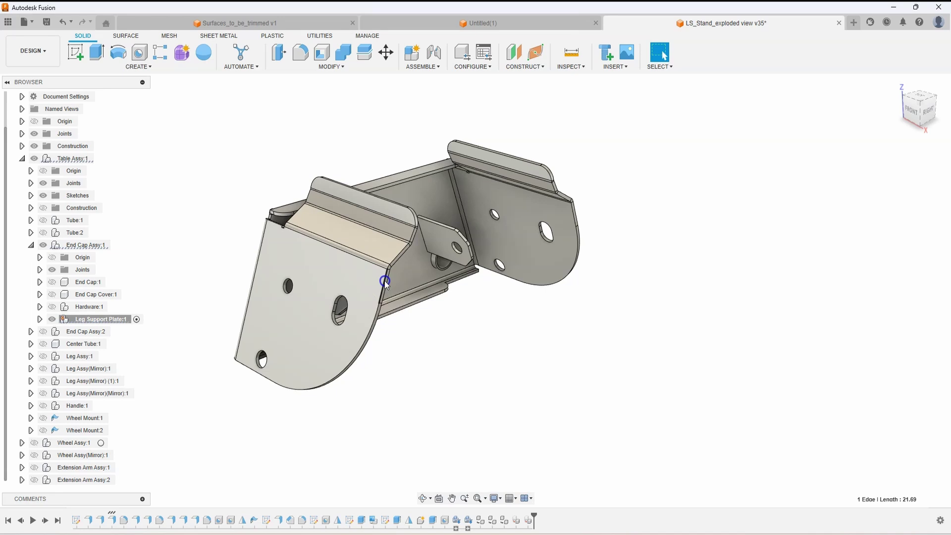
{"action": "right_click", "coordinate": [385, 281]}
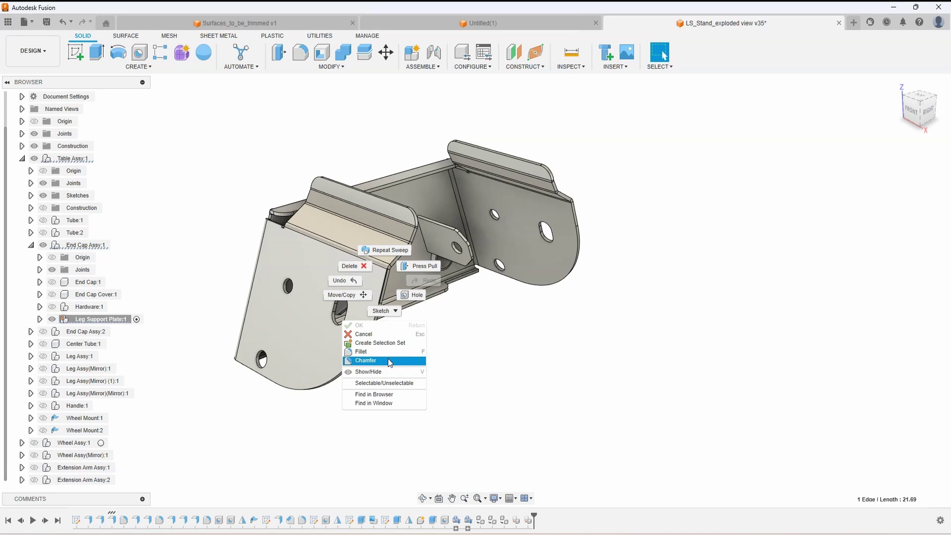
- Select the front face of the leg support plate and view its context menu
{"action": "left_click", "coordinate": [388, 358]}
{"action": "left_click", "coordinate": [446, 333]}
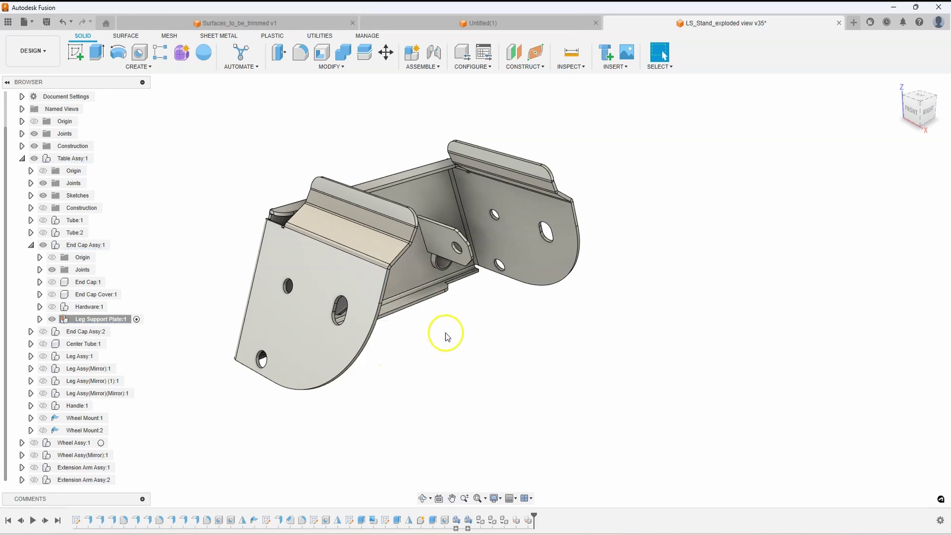
{"action": "left_click", "coordinate": [348, 280]}
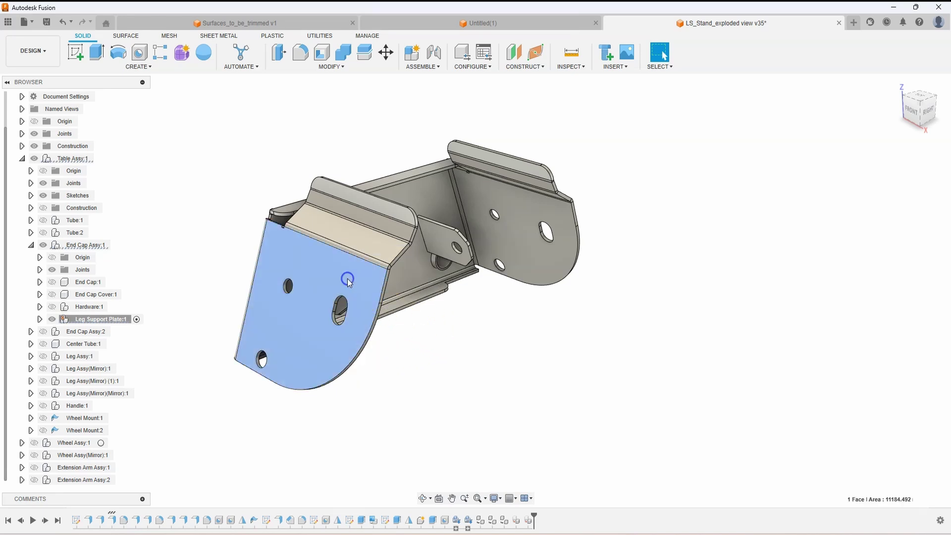
{"action": "right_click", "coordinate": [348, 282]}
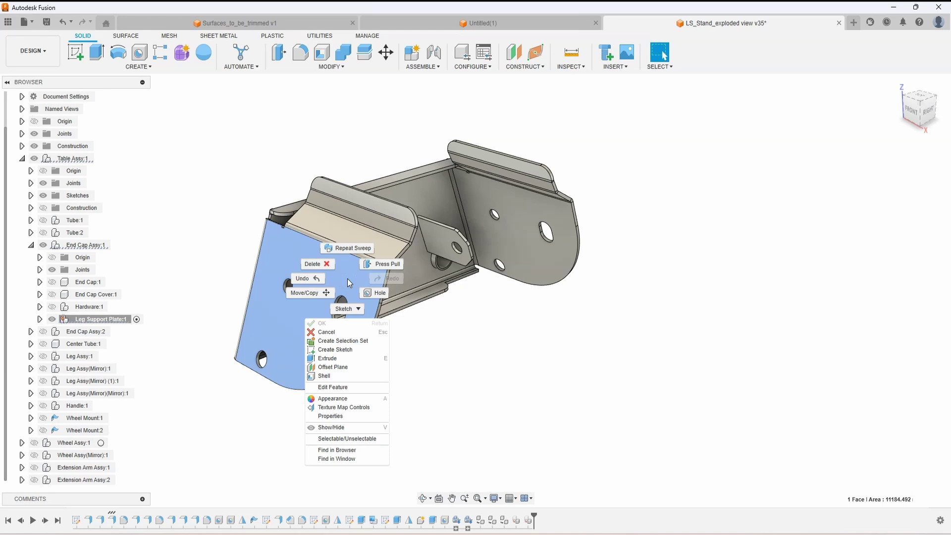
{"action": "left_click", "coordinate": [361, 353]}
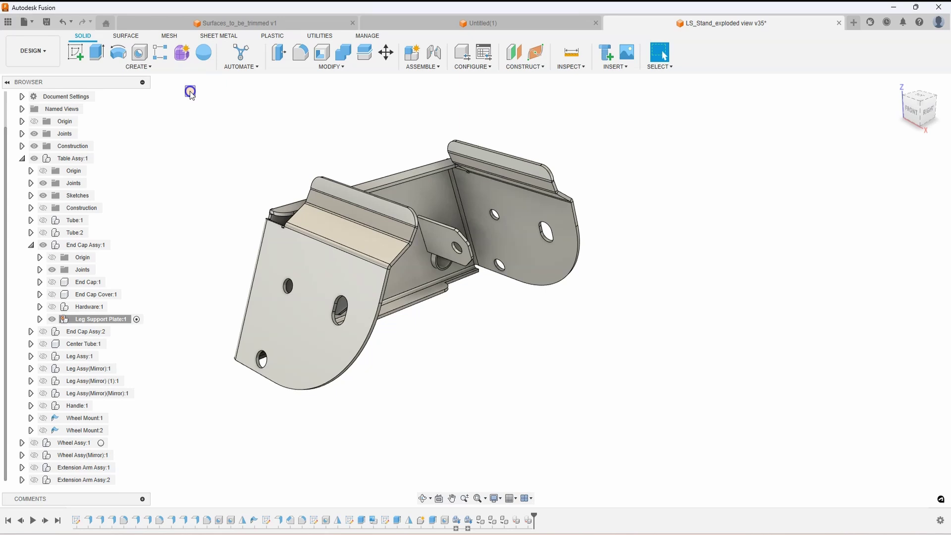
- Window-select the whole part to compare its context menu, then show the marking menu on empty space
{"action": "left_click_drag", "start_coordinate": [185, 85], "coordinate": [674, 446]}
{"action": "right_click", "coordinate": [417, 282]}
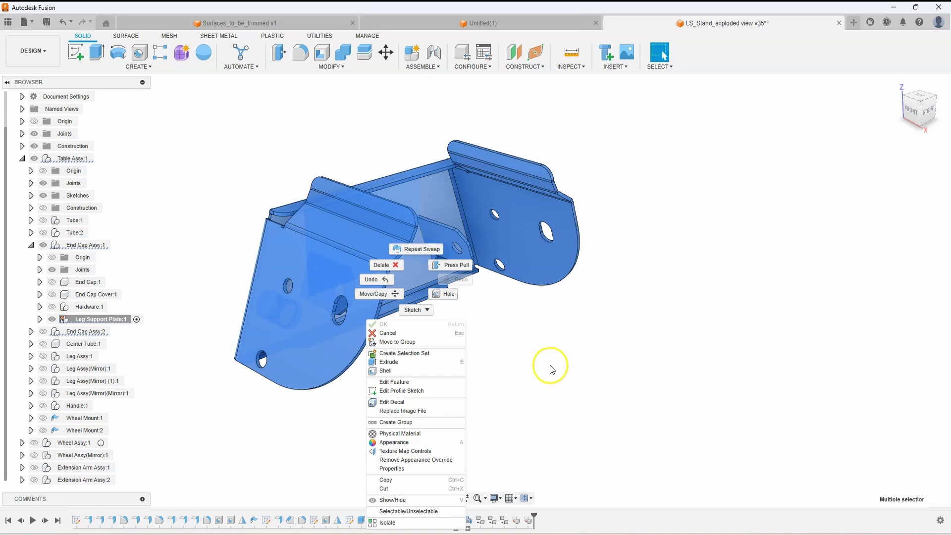
{"action": "left_click", "coordinate": [550, 364]}
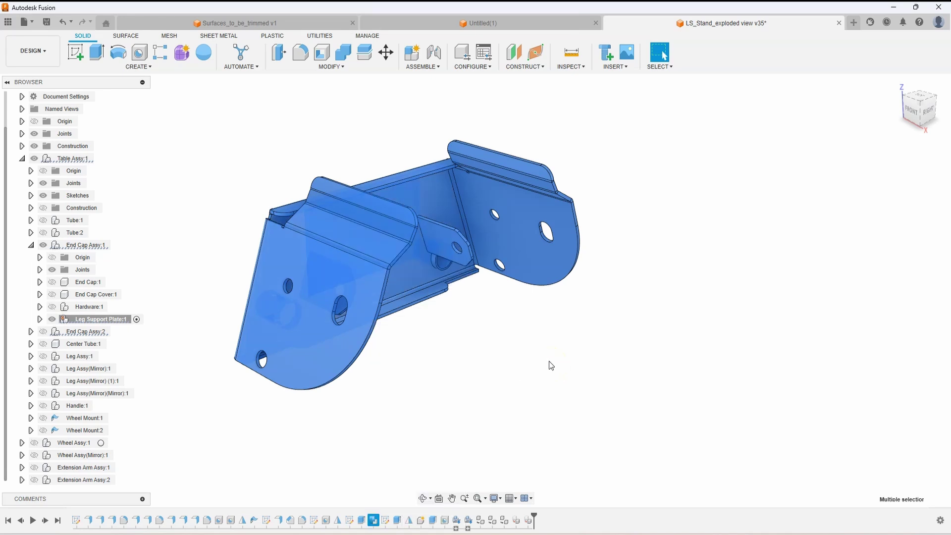
{"action": "left_click", "coordinate": [540, 342]}
{"action": "right_click", "coordinate": [632, 292]}
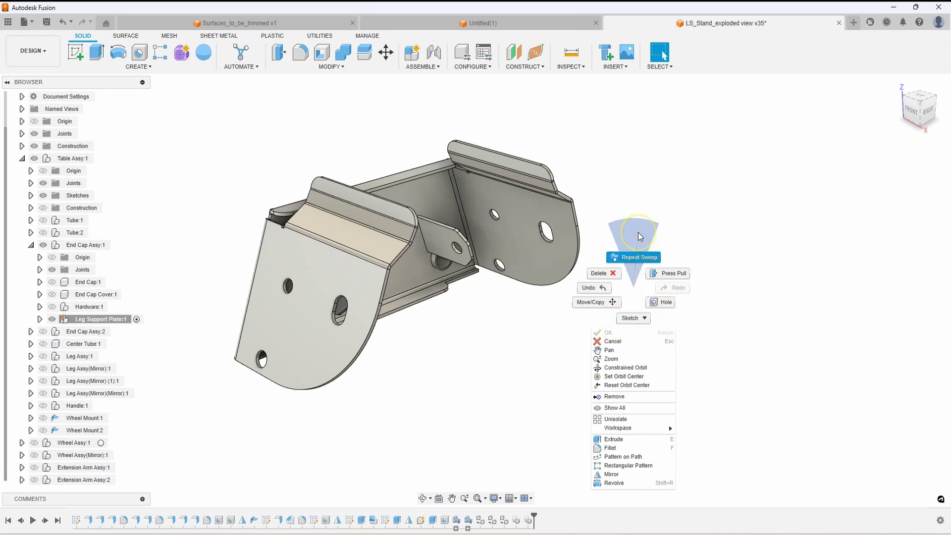
{"action": "left_click", "coordinate": [626, 224]}
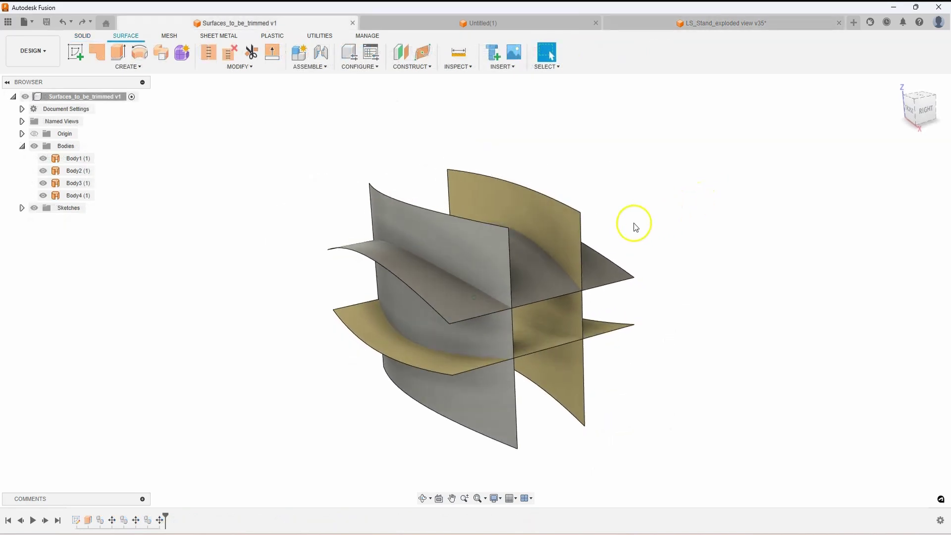
- Trim away the upper-left and upper-right vertical pieces using the curved top surface (Body1) as the cutting tool
{"action": "middle_click_drag", "start_coordinate": [637, 222], "coordinate": [599, 189], "text": "shift"}
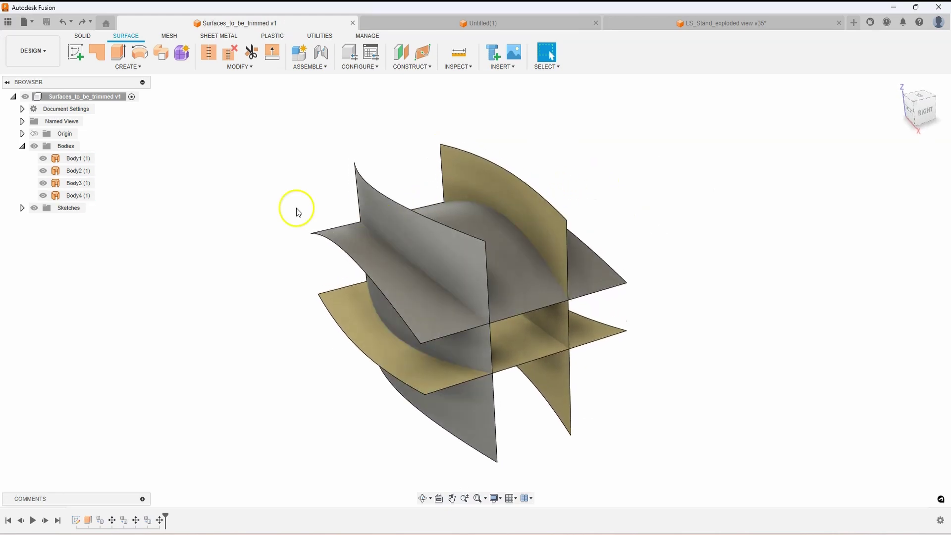
{"action": "key", "text": "s"}
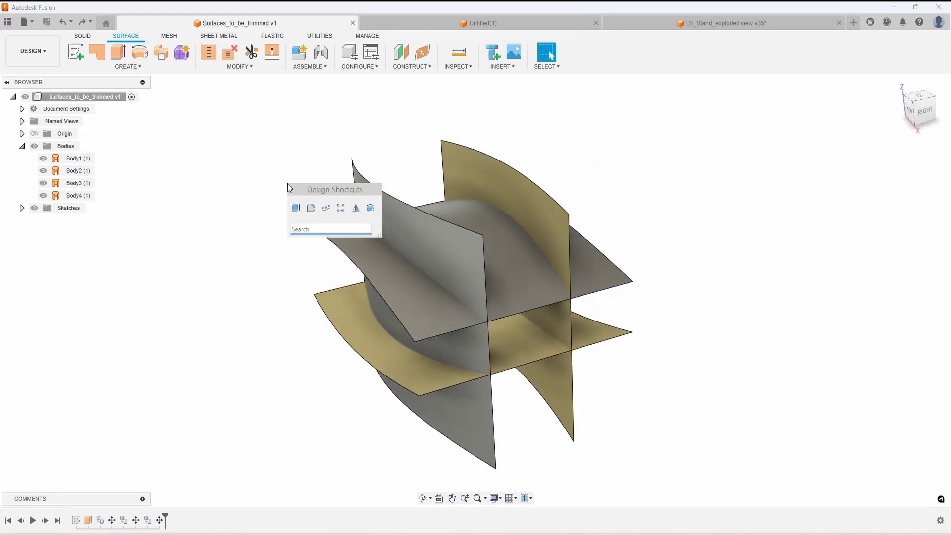
{"action": "type", "text": "tri"}
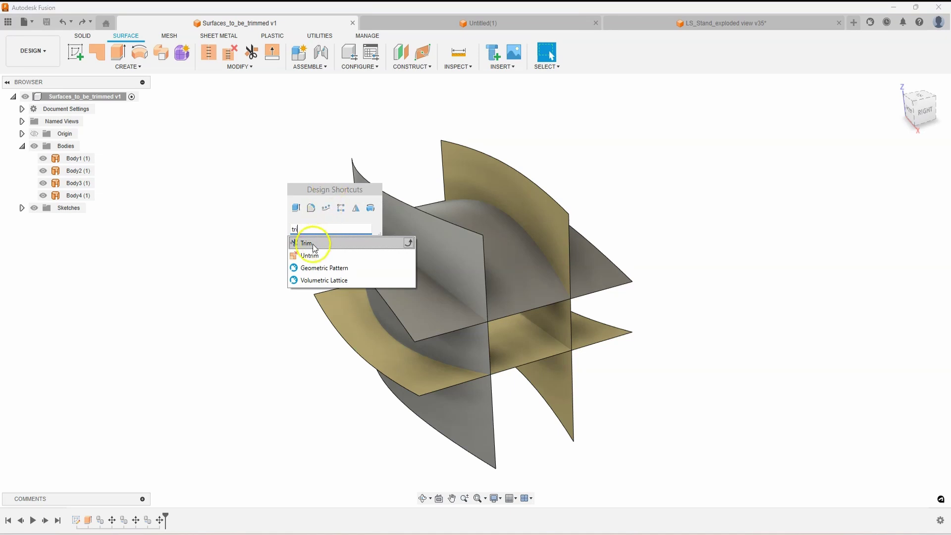
{"action": "left_click", "coordinate": [307, 243]}
{"action": "left_click", "coordinate": [319, 240]}
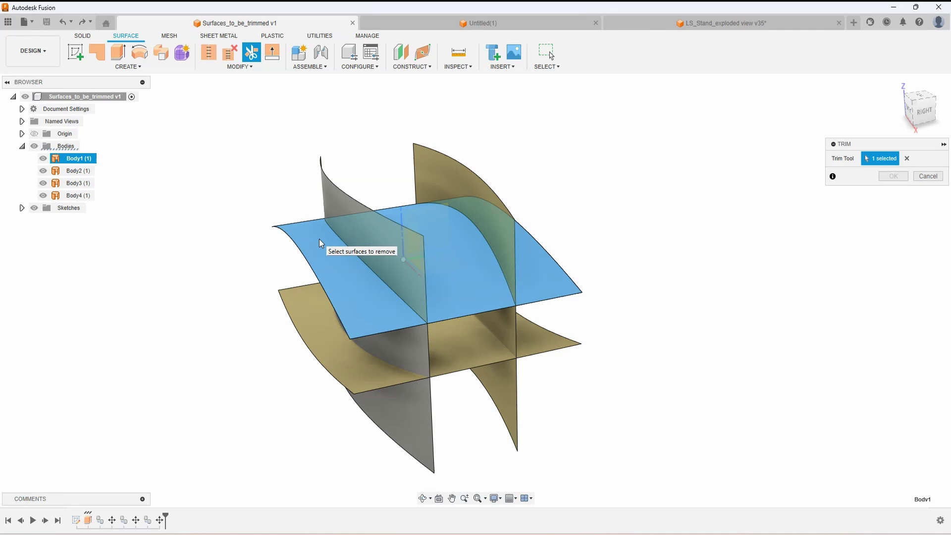
{"action": "left_click", "coordinate": [335, 202]}
{"action": "left_click", "coordinate": [448, 185]}
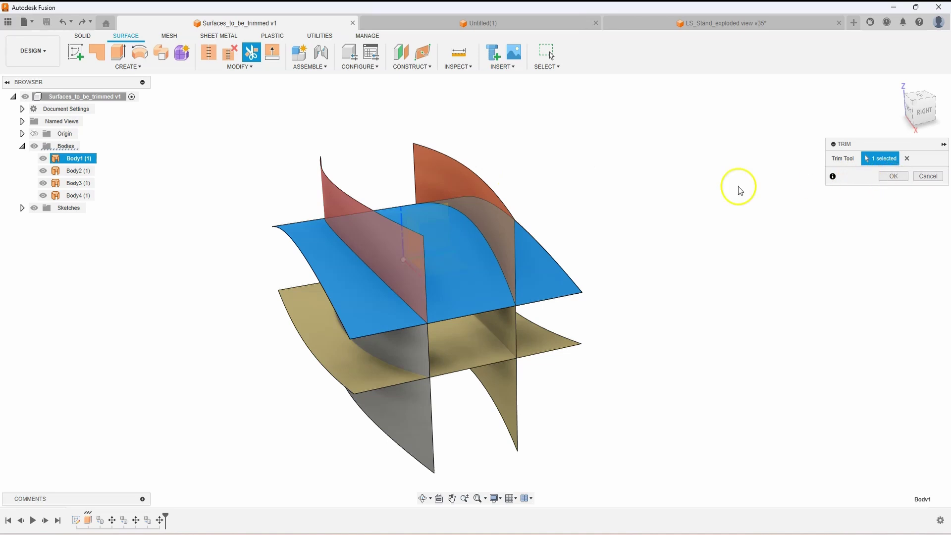
{"action": "right_click", "coordinate": [514, 170]}
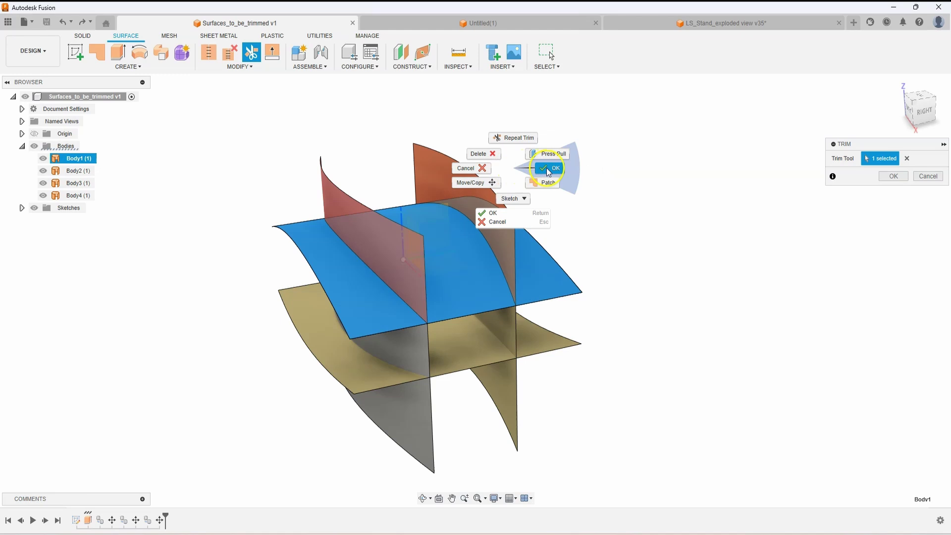
{"action": "left_click", "coordinate": [599, 170]}
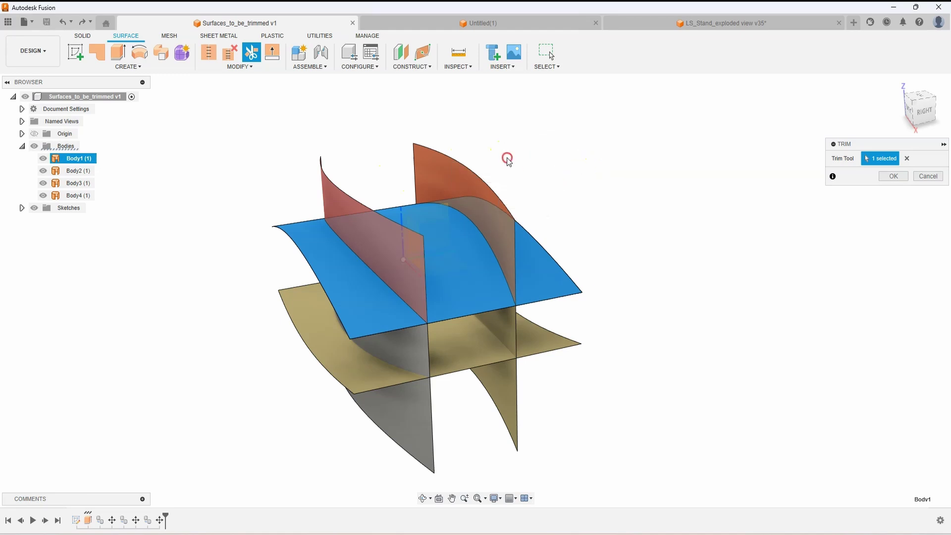
{"action": "right_click_drag", "start_coordinate": [505, 155], "coordinate": [589, 160]}
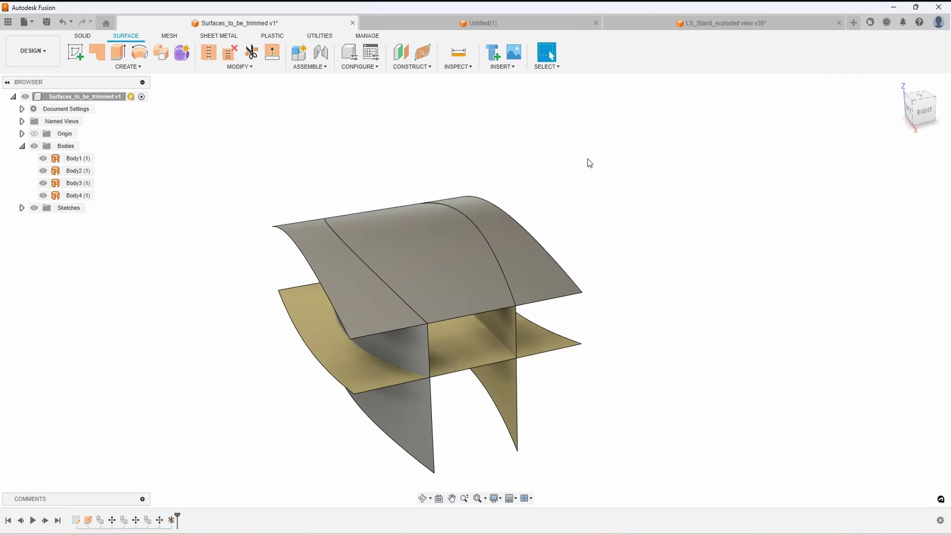
- Repeat Trim with the left vertical surface as tool, removing the top-left overhang and lower-left piece
{"action": "right_click", "coordinate": [582, 208]}
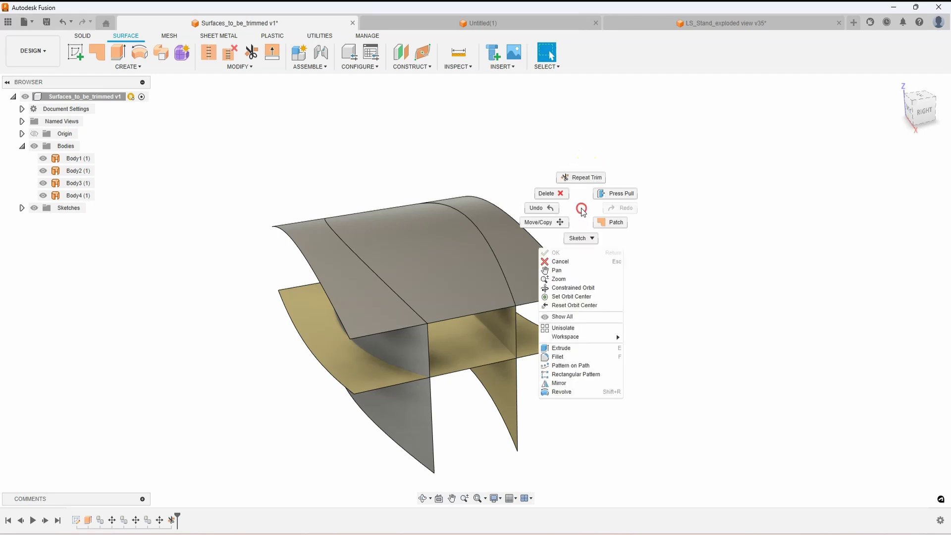
{"action": "left_click", "coordinate": [579, 178]}
{"action": "right_click_drag", "start_coordinate": [589, 231], "coordinate": [584, 140]}
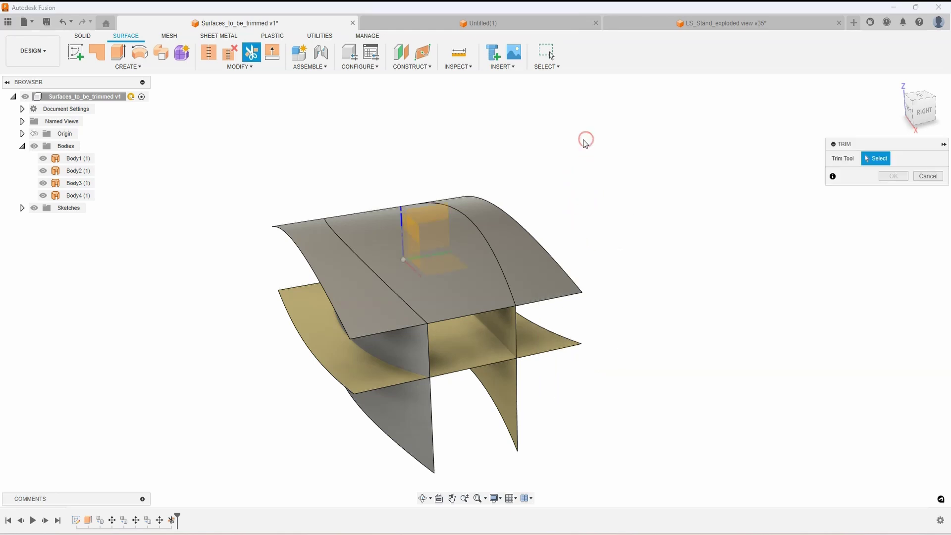
{"action": "middle_click_drag", "start_coordinate": [583, 140], "coordinate": [435, 366], "text": "shift"}
{"action": "left_click", "coordinate": [385, 304]}
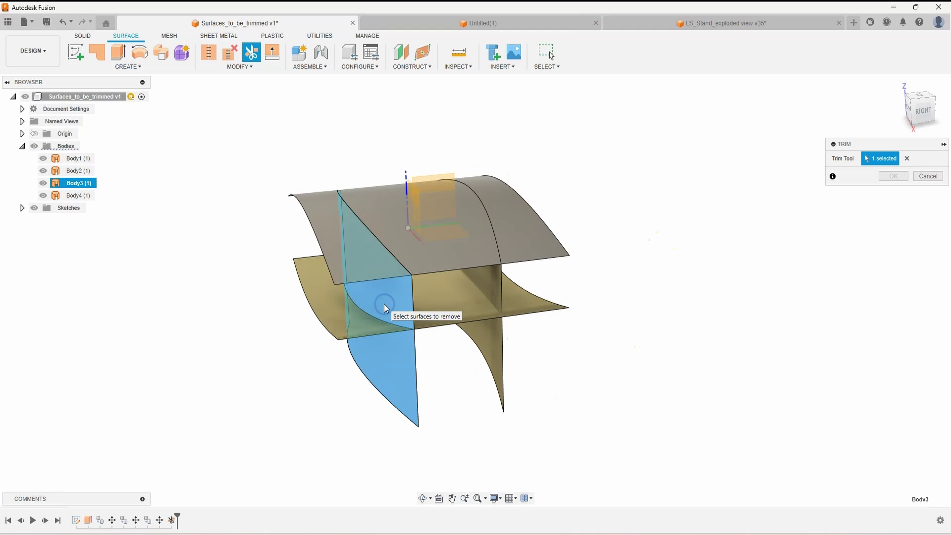
{"action": "left_click", "coordinate": [324, 215]}
{"action": "left_click", "coordinate": [312, 282]}
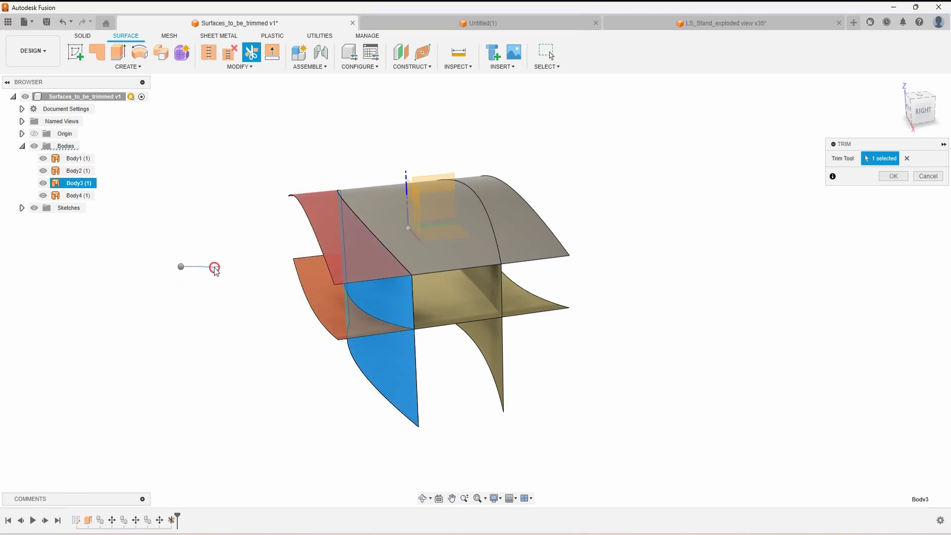
{"action": "mouse_move", "coordinate": [240, 265]}
{"action": "right_mouse_down"}
{"action": "mouse_move", "coordinate": [272, 347]}
{"action": "mouse_move", "coordinate": [281, 233]}
{"action": "right_mouse_up"}
- Trim with the horizontal surface, then the right vertical surface to remove the lower-right and upper-right pieces
{"action": "left_click", "coordinate": [432, 307]}
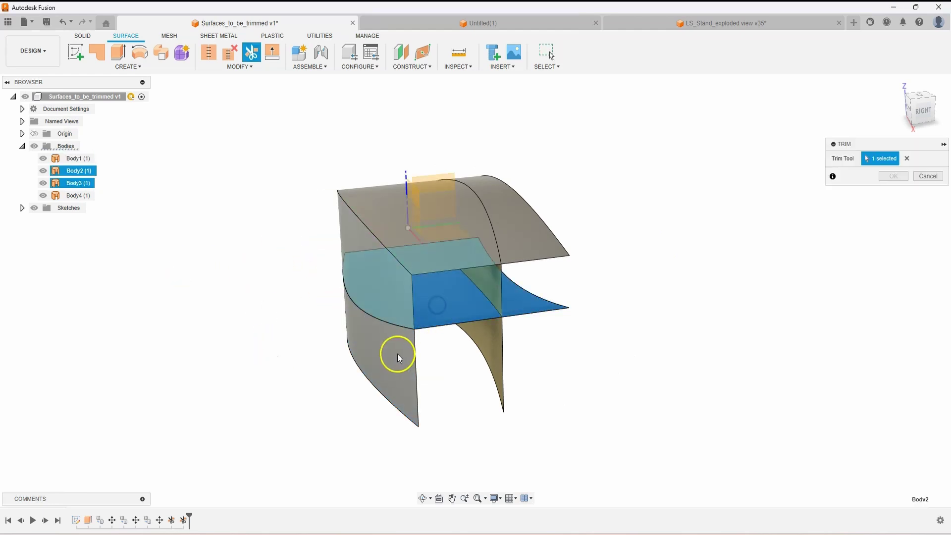
{"action": "right_click_drag", "start_coordinate": [533, 350], "coordinate": [614, 280]}
{"action": "left_click", "coordinate": [480, 279]}
{"action": "left_click", "coordinate": [509, 272]}
{"action": "left_click", "coordinate": [514, 240]}
{"action": "mouse_move", "coordinate": [615, 282]}
{"action": "middle_mouse_down", "text": "shift"}
{"action": "mouse_move", "coordinate": [587, 276]}
{"action": "mouse_move", "coordinate": [478, 178]}
{"action": "mouse_move", "coordinate": [610, 269]}
{"action": "middle_mouse_up", "text": "shift"}
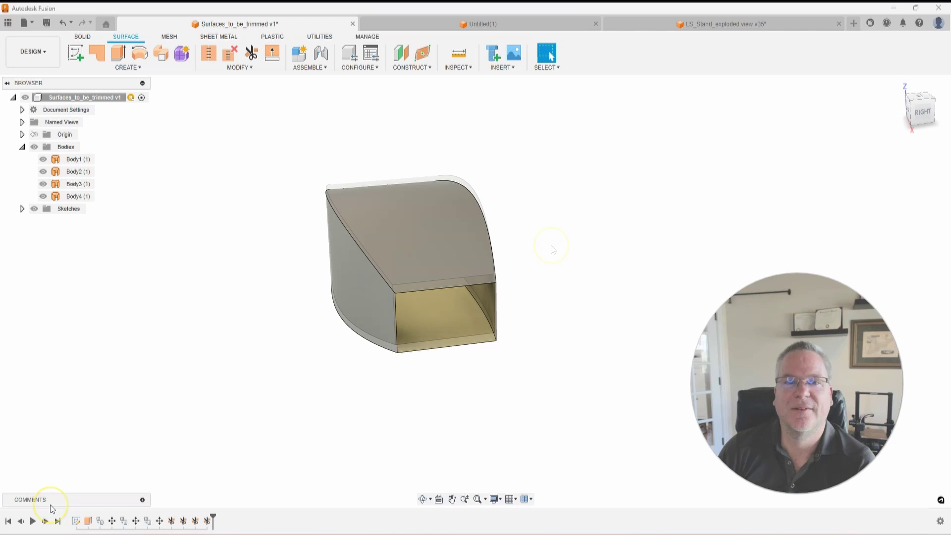